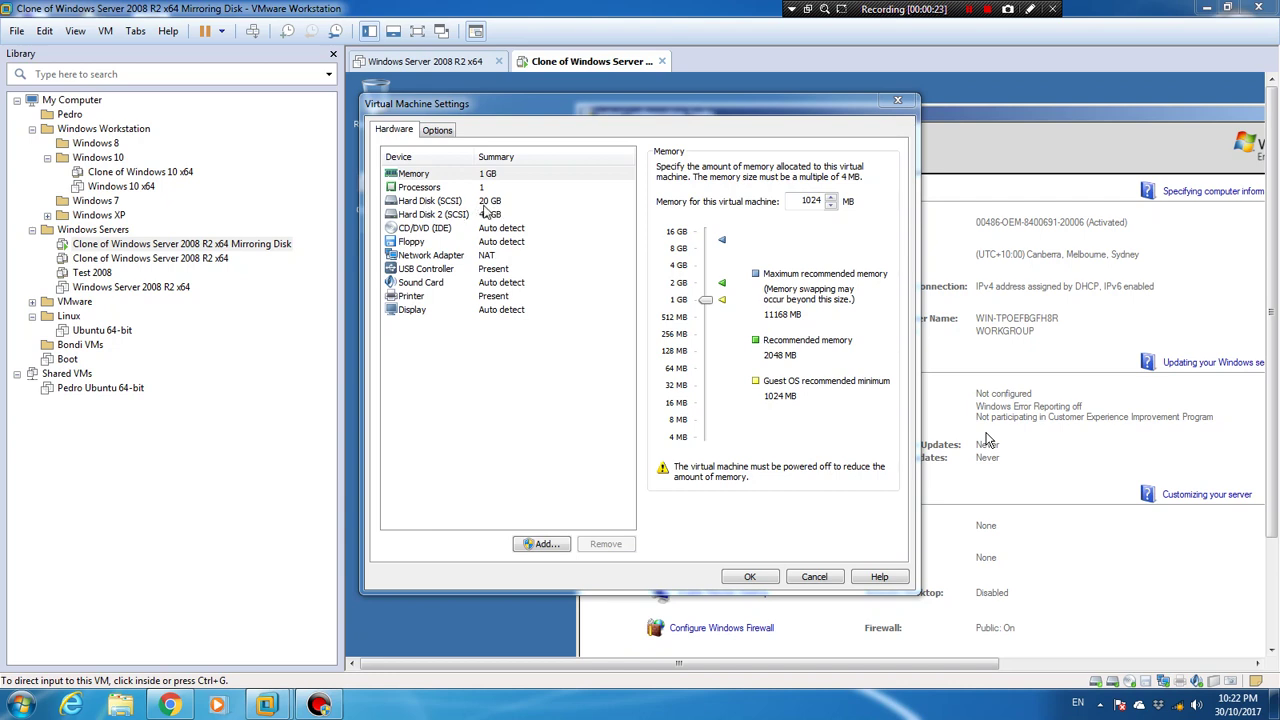
Step: Check the 20 GB first hard disk and 40 GB Mirroring Disk.vmdk, then close VM Settings
click(486, 205)
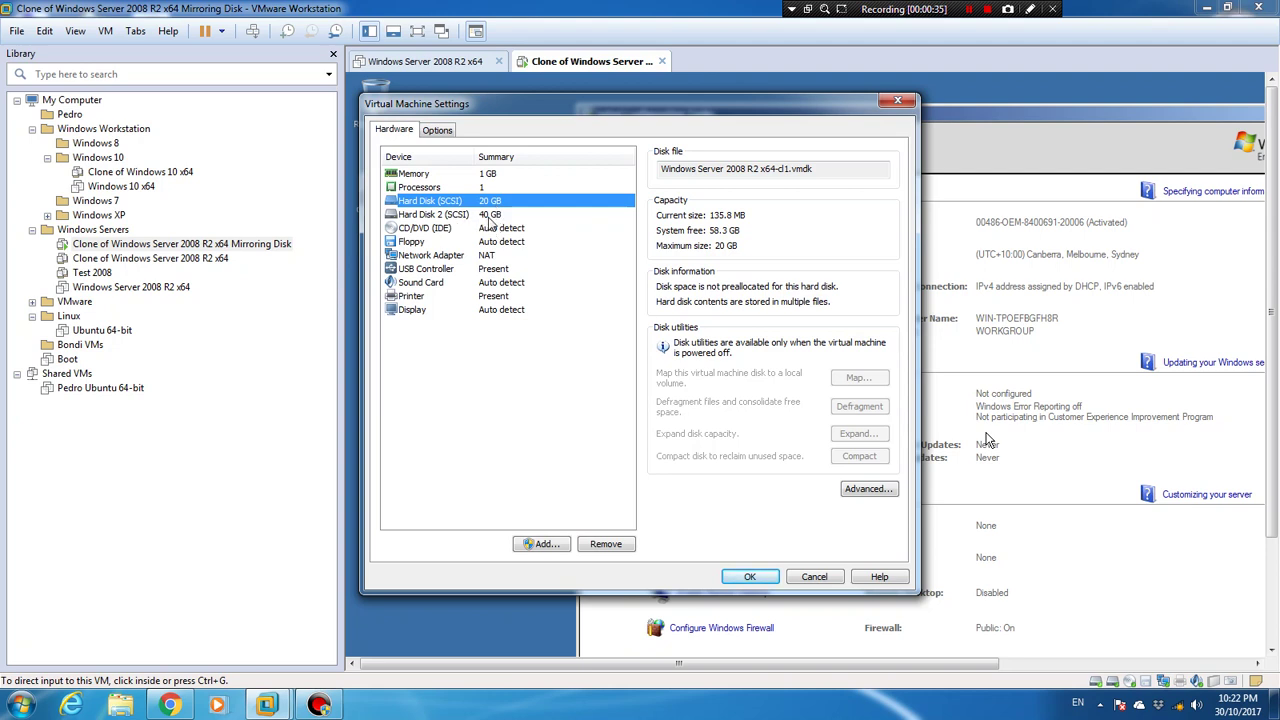
click(490, 216)
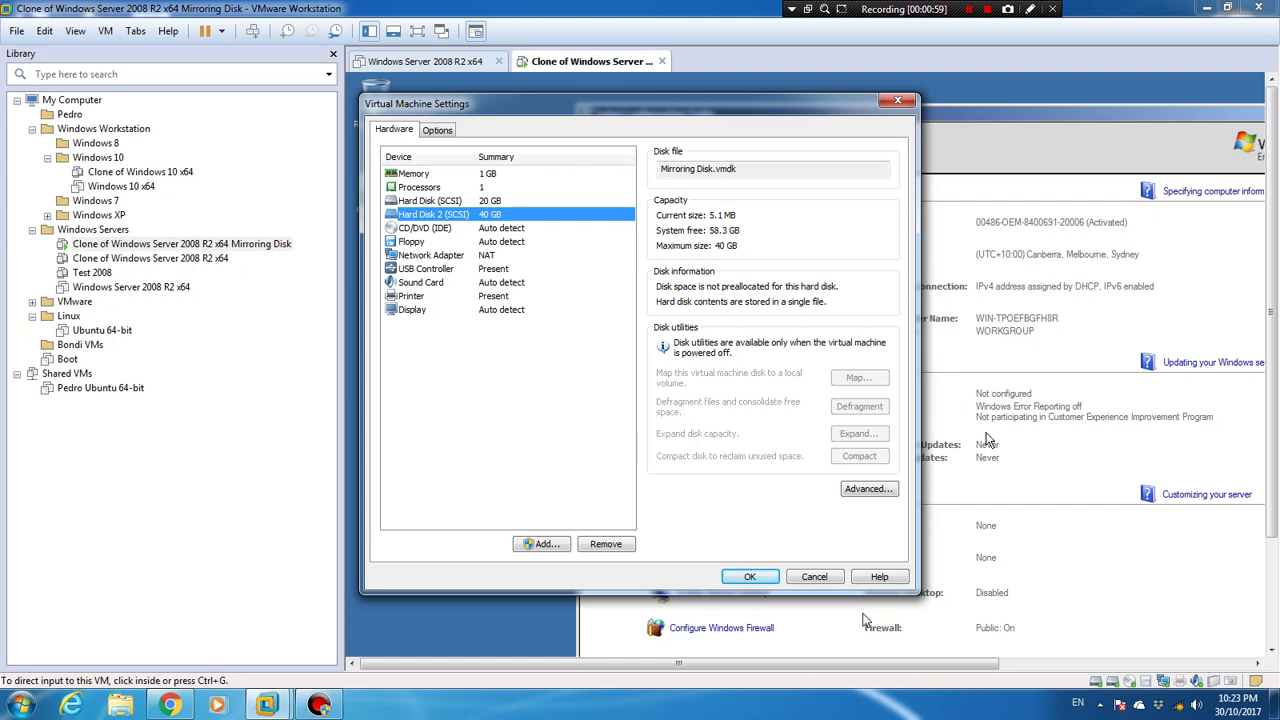
click(814, 577)
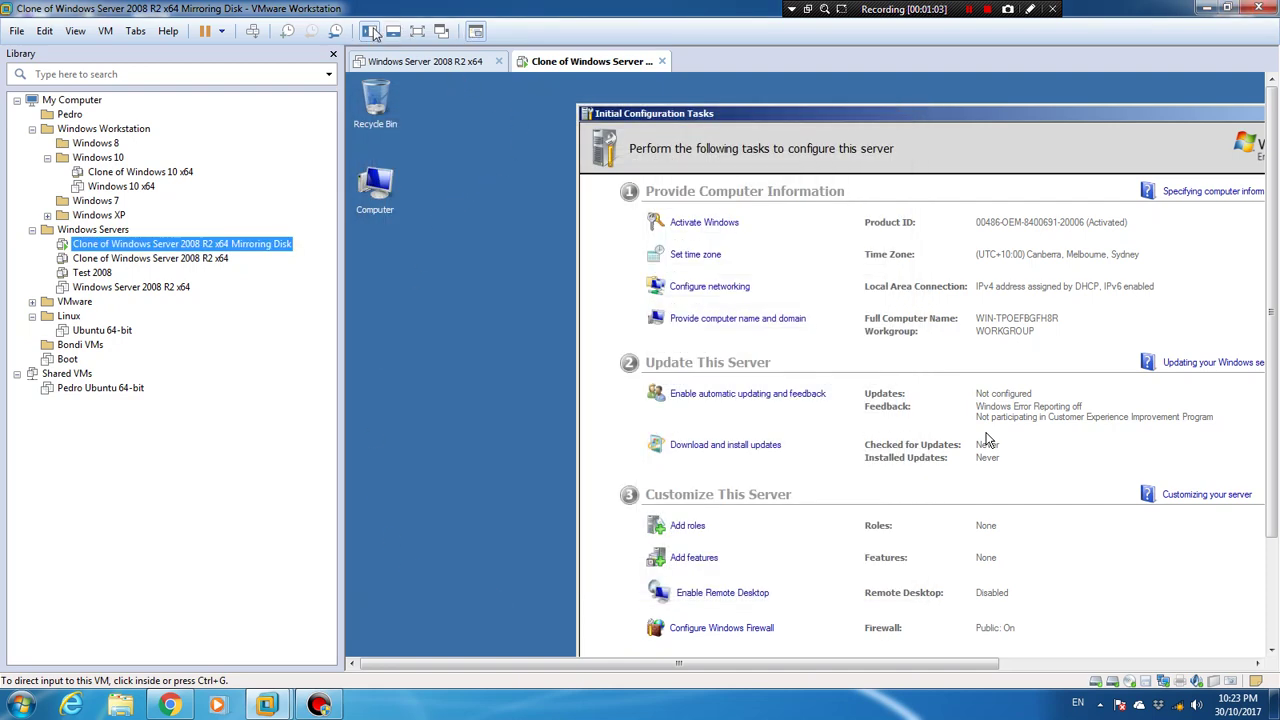
Step: Go full screen, open Server Manager via Computer > Manage, and expand Storage
click(416, 32)
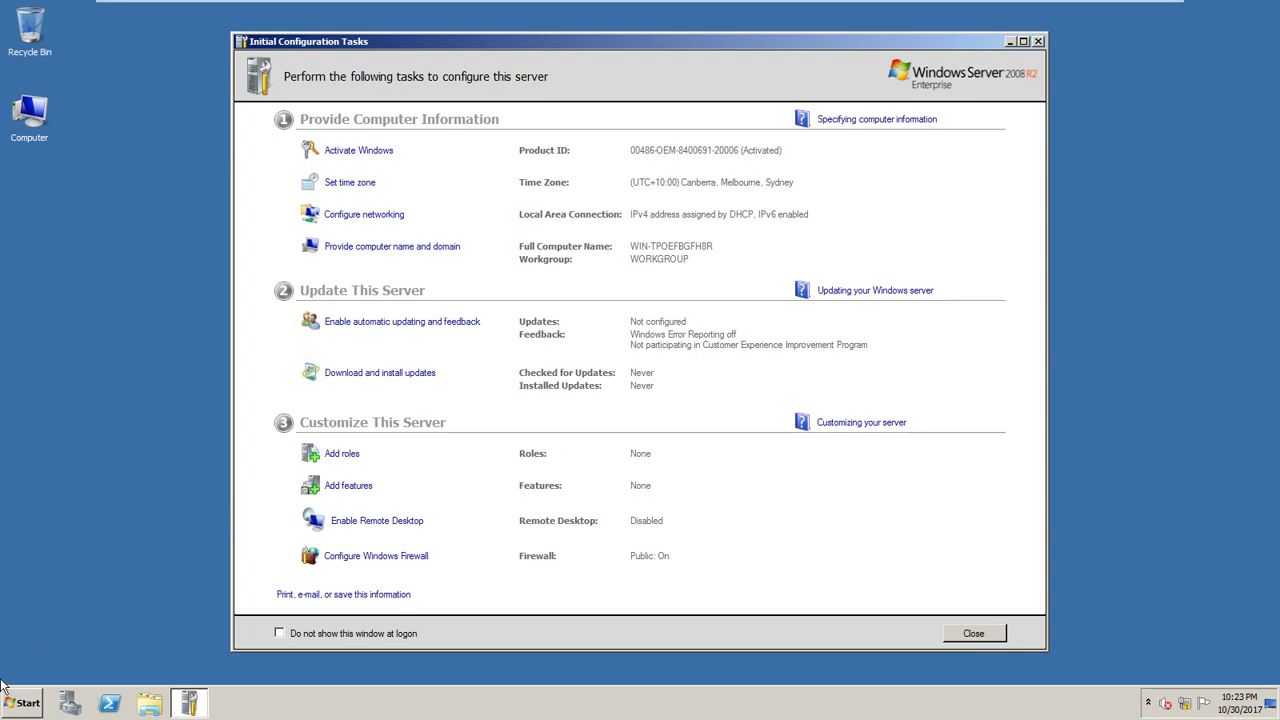
click(26, 700)
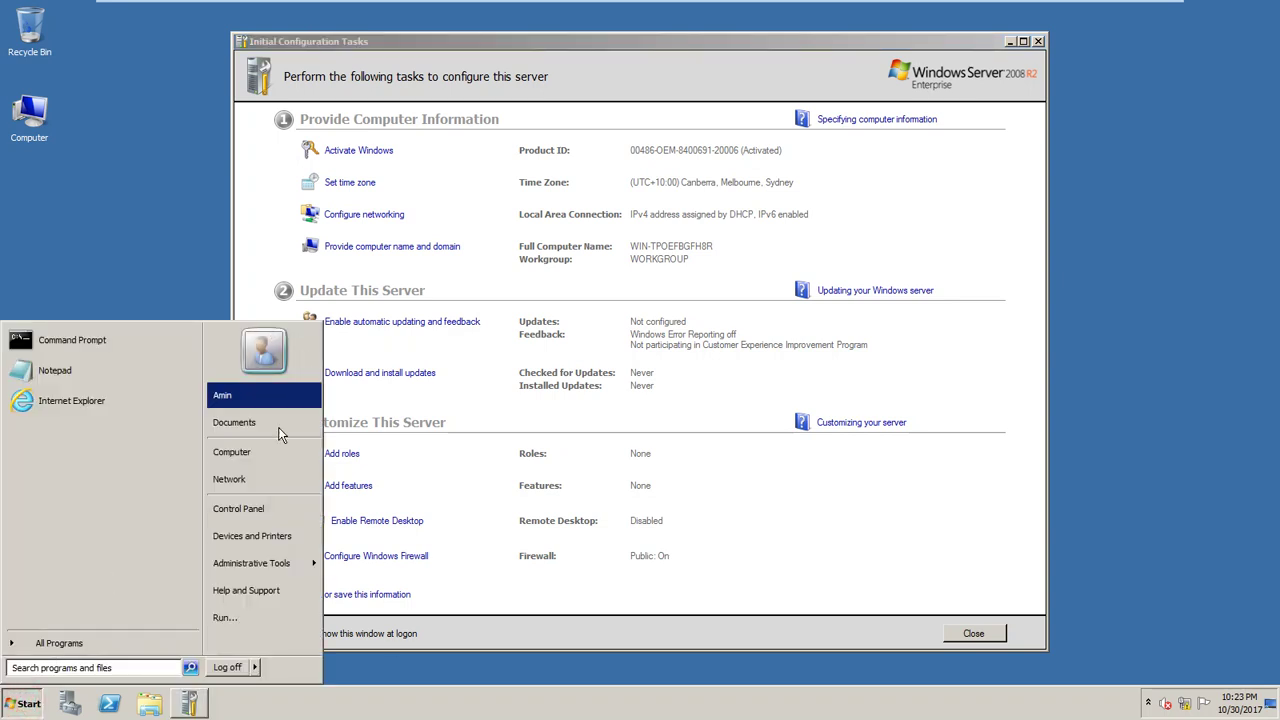
right_click(252, 458)
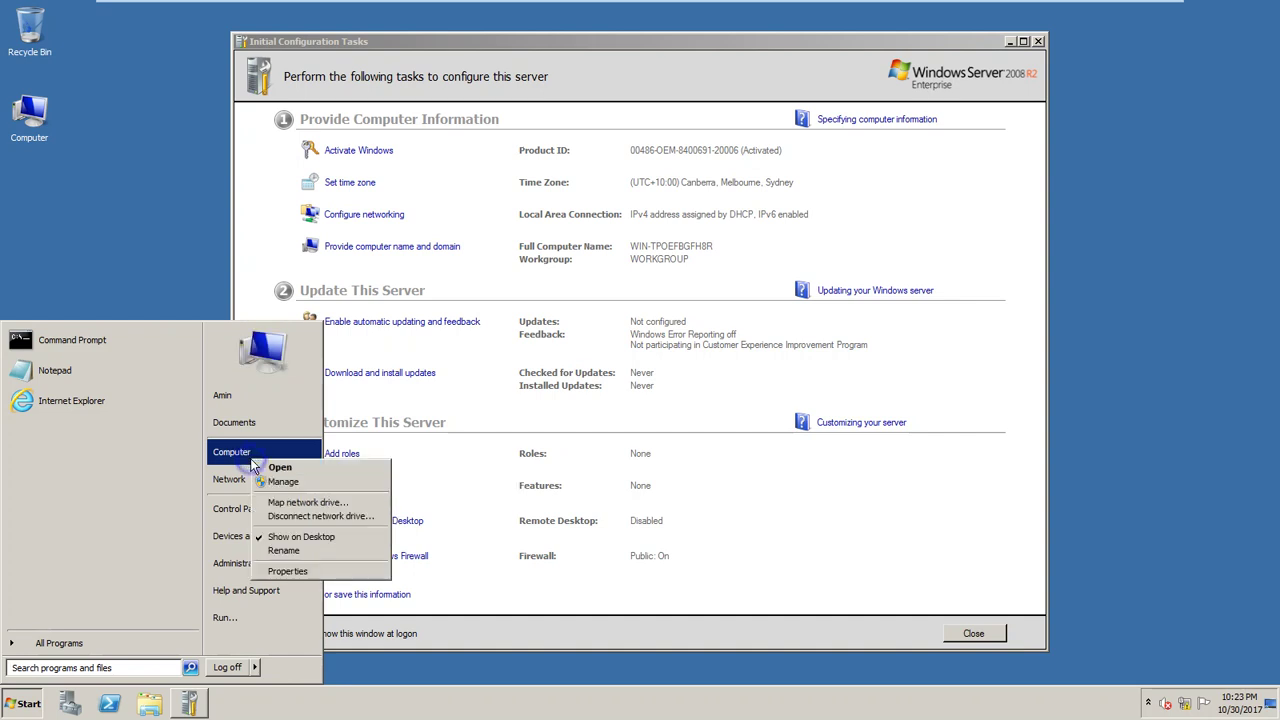
click(265, 481)
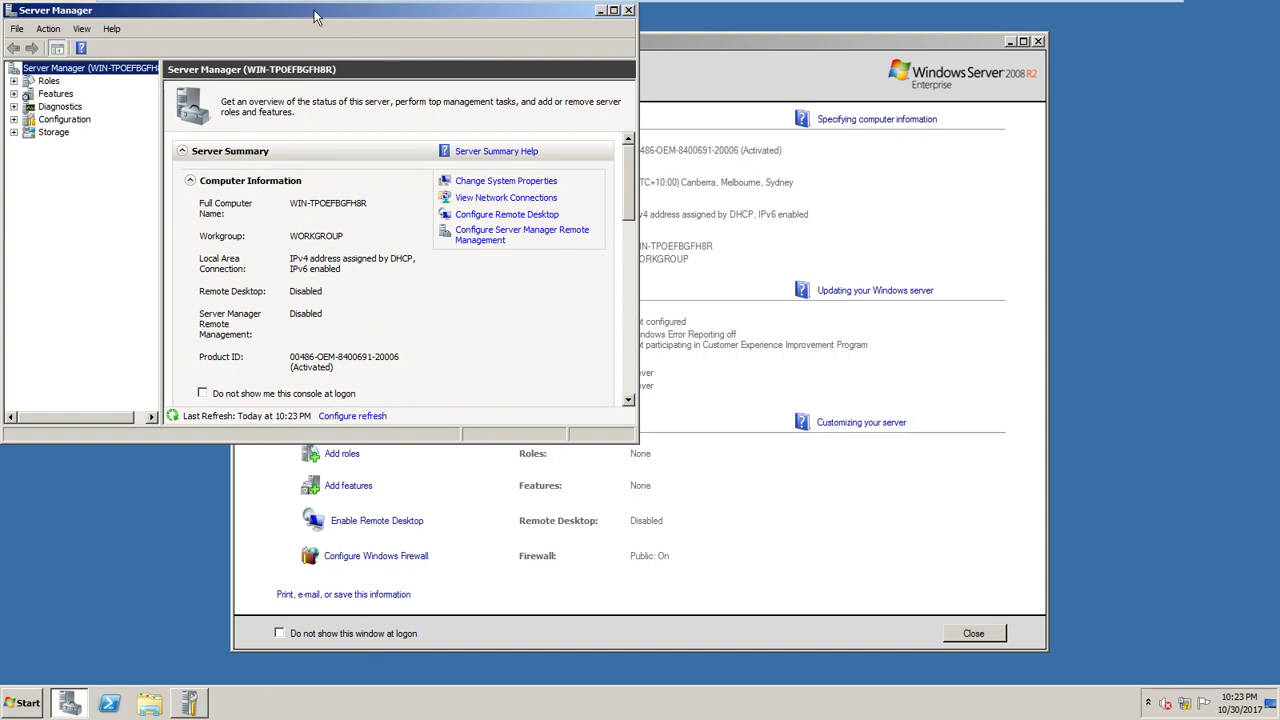
drag(314, 16, 415, 80)
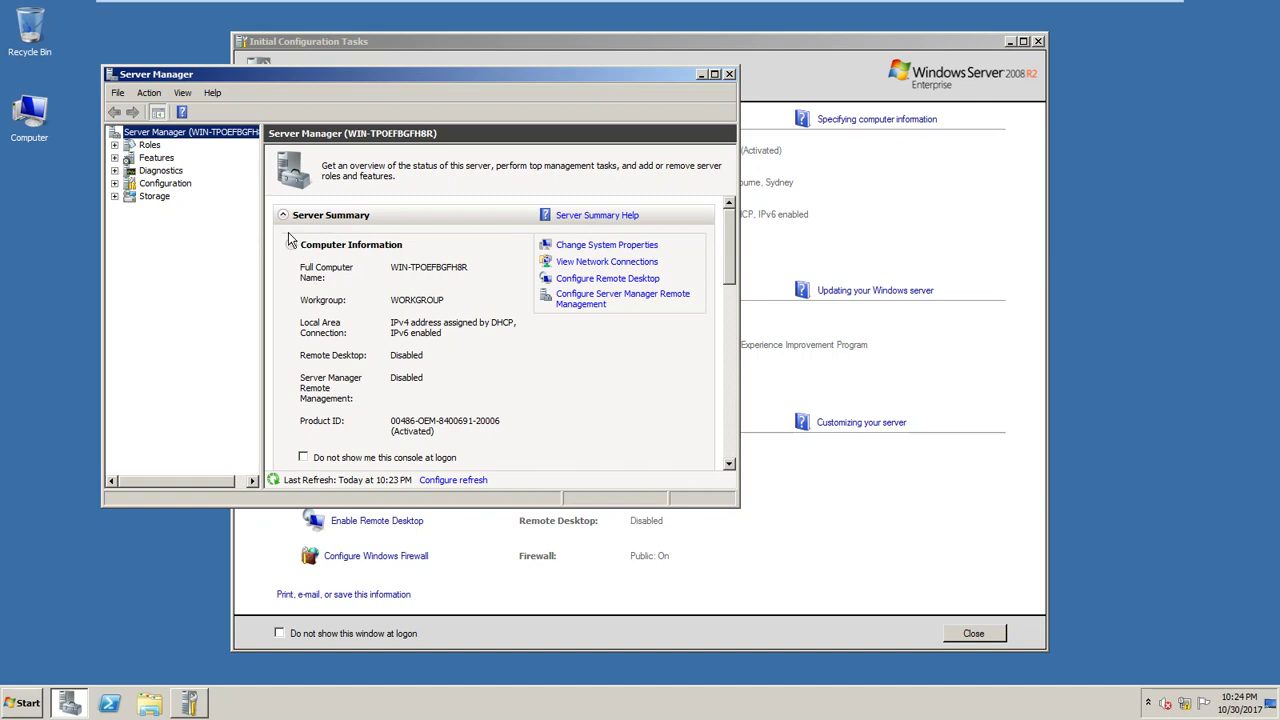
click(114, 196)
Step: Open Disk Management in a maximized window and briefly browse the C: drive
click(165, 222)
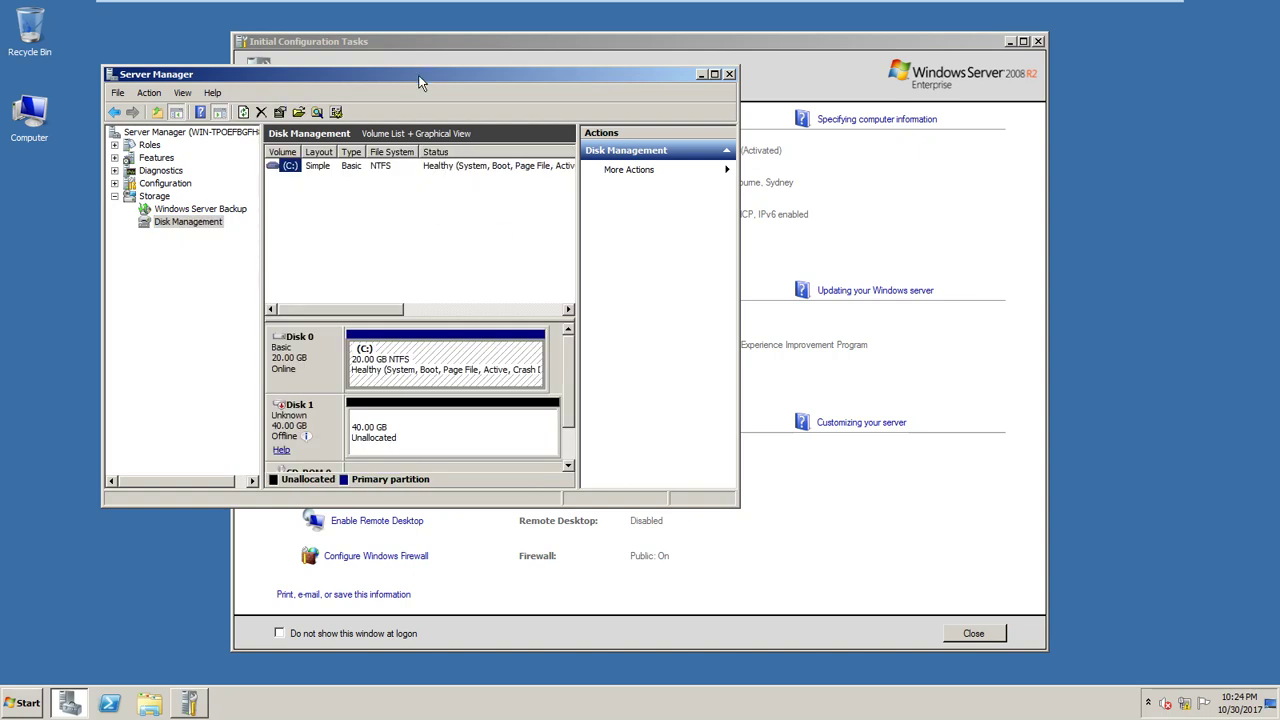
double_click(418, 74)
right_click(201, 353)
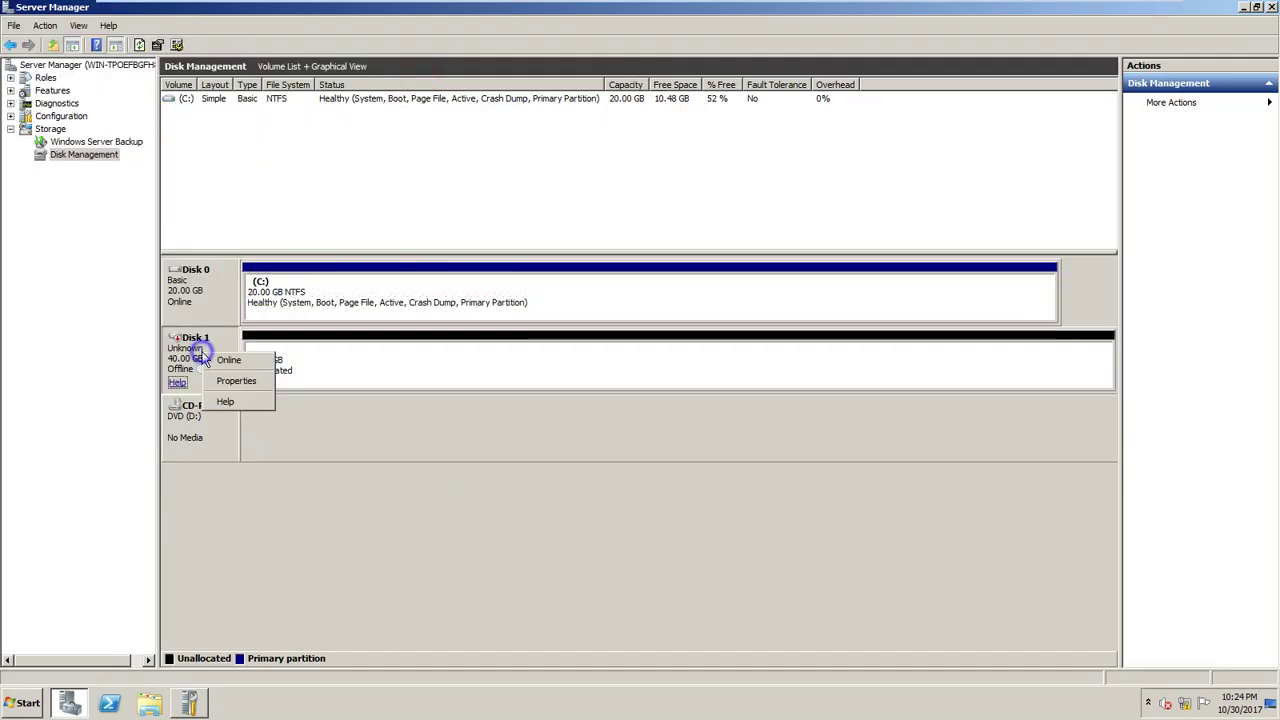
click(202, 298)
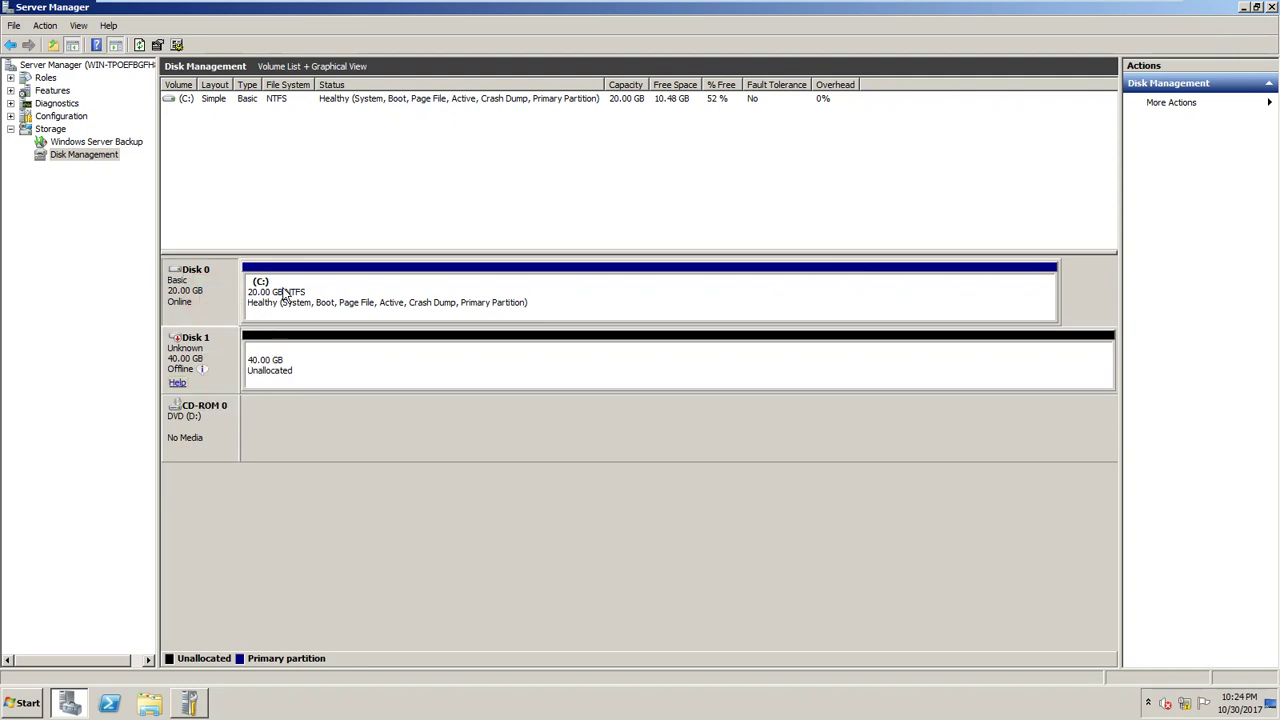
right_click(379, 290)
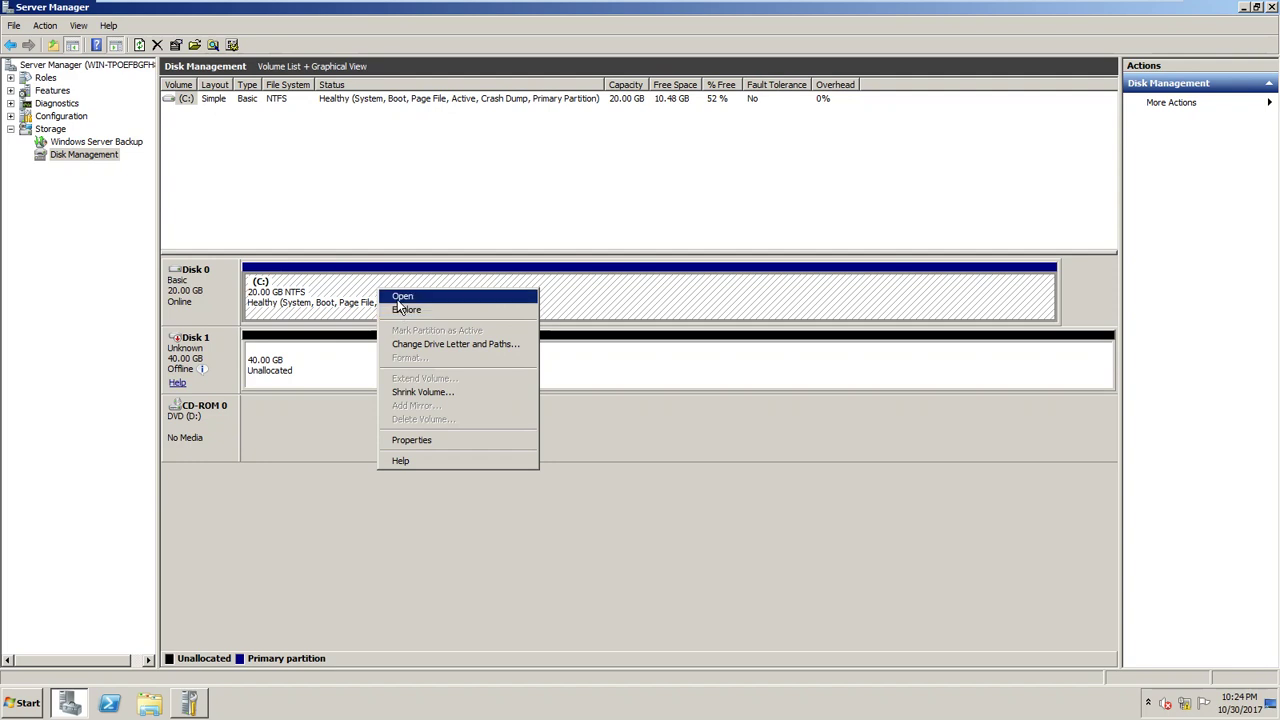
click(399, 299)
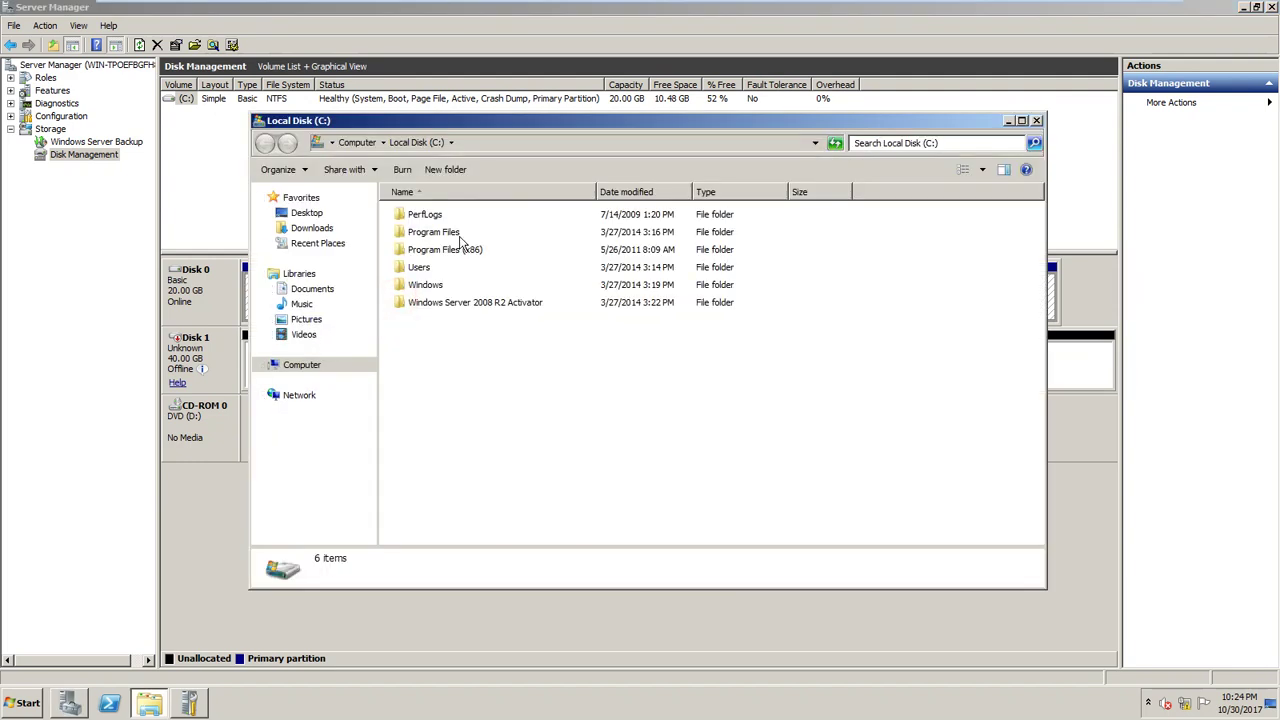
click(1036, 120)
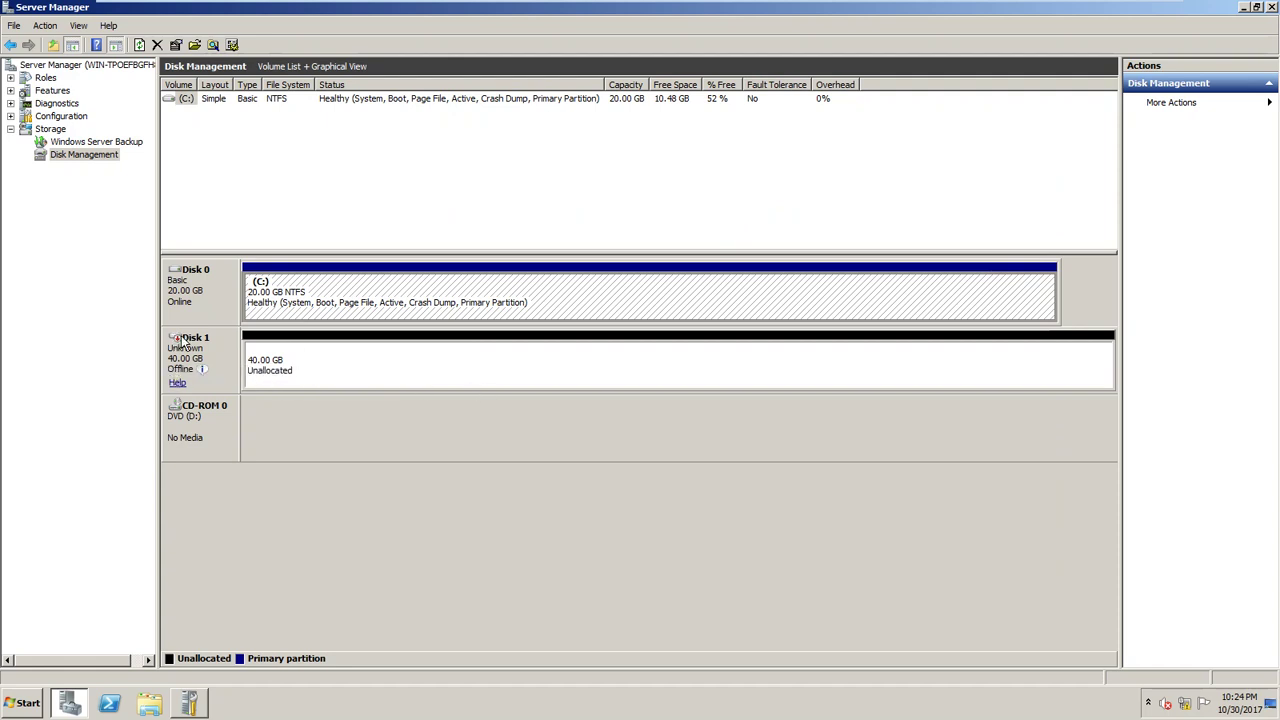
Step: Bring Disk 1 online and initialize it with the MBR partition style
right_click(180, 369)
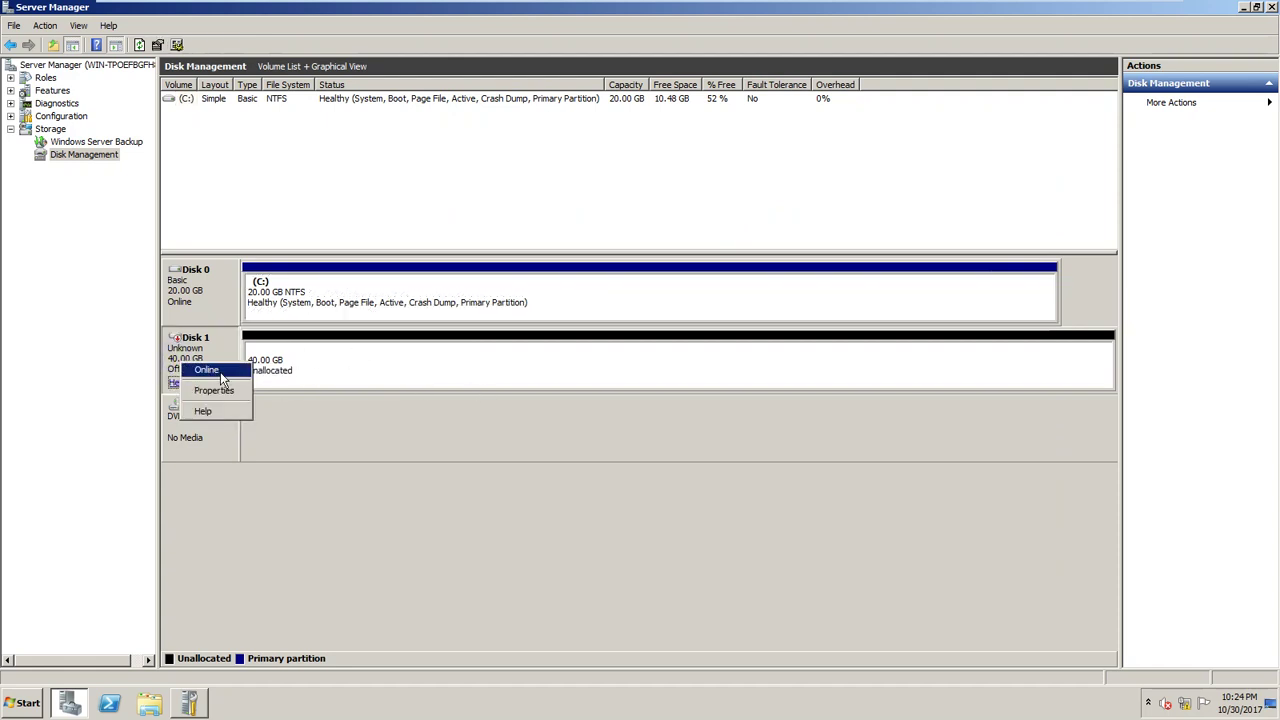
click(220, 371)
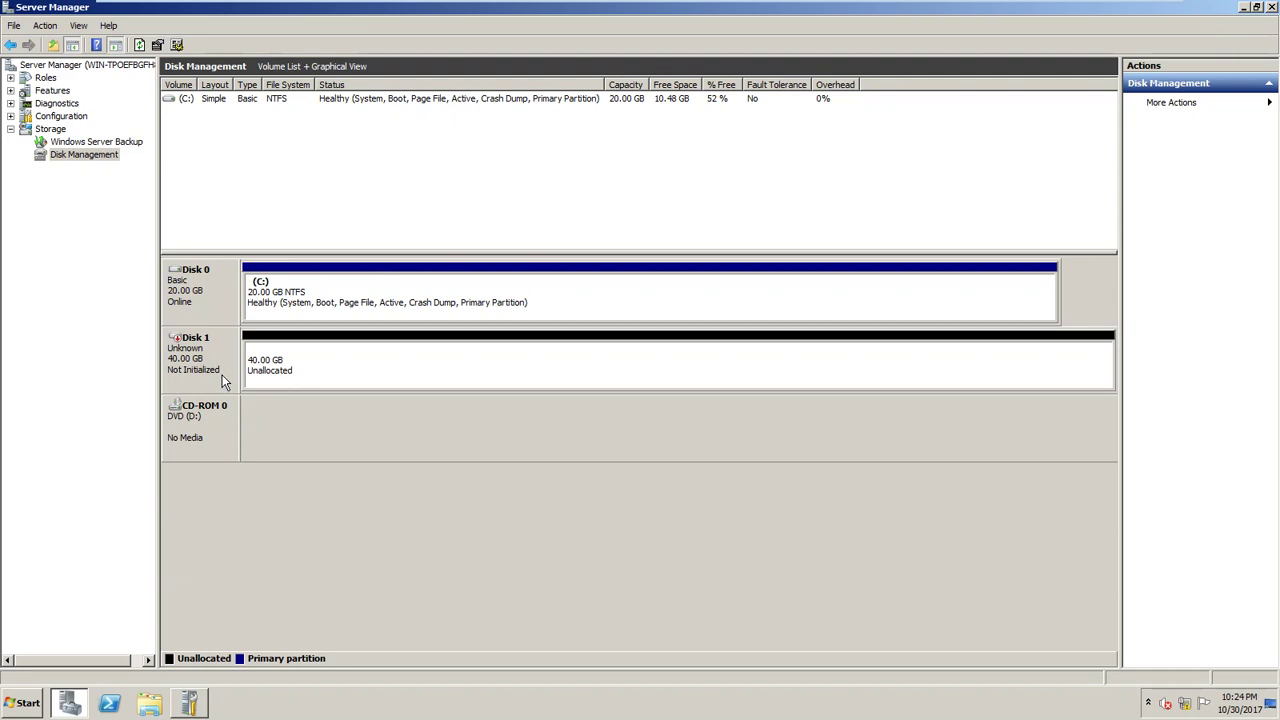
right_click(222, 380)
click(255, 383)
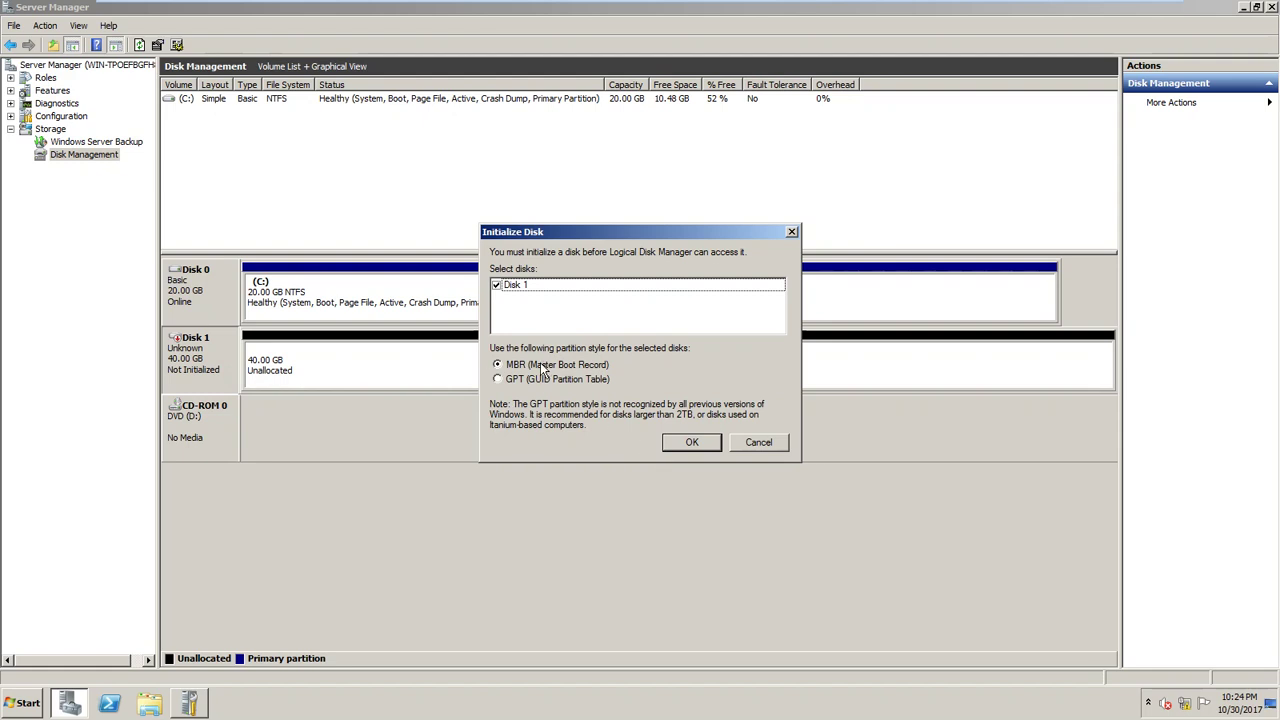
click(689, 443)
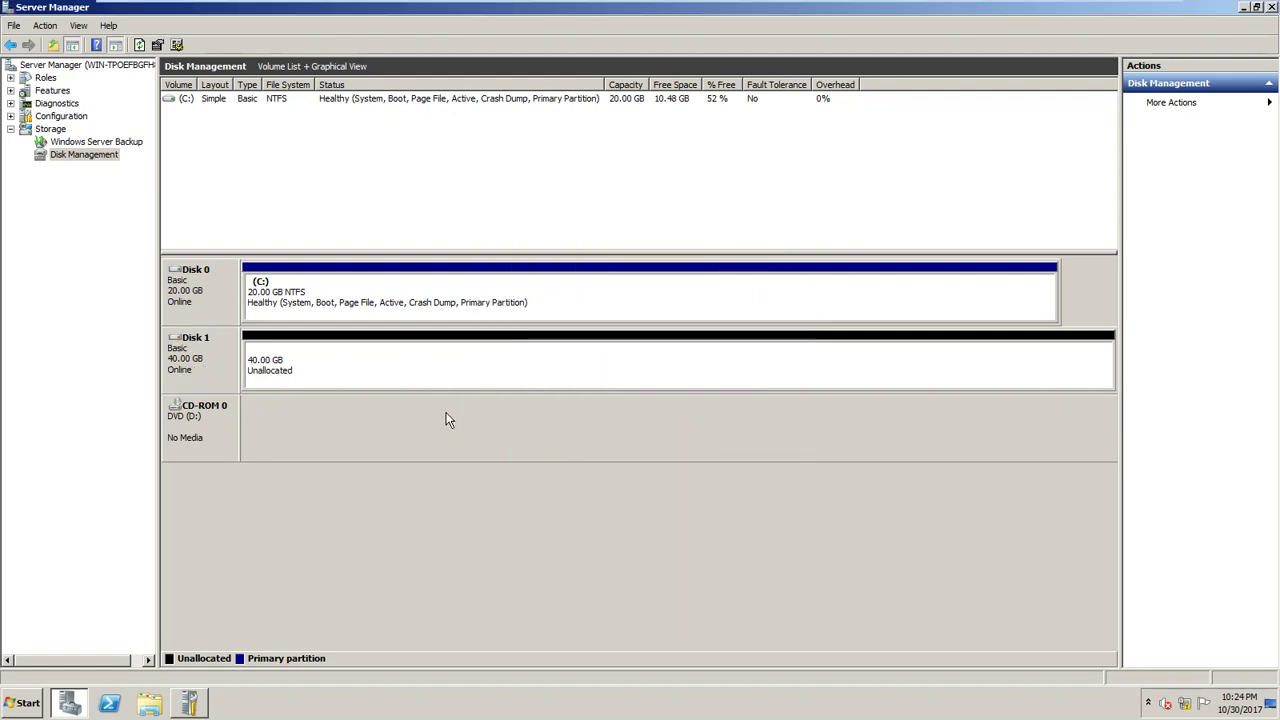
Step: Add a mirror of C: on Disk 1, accepting conversion of both disks to dynamic
right_click(495, 287)
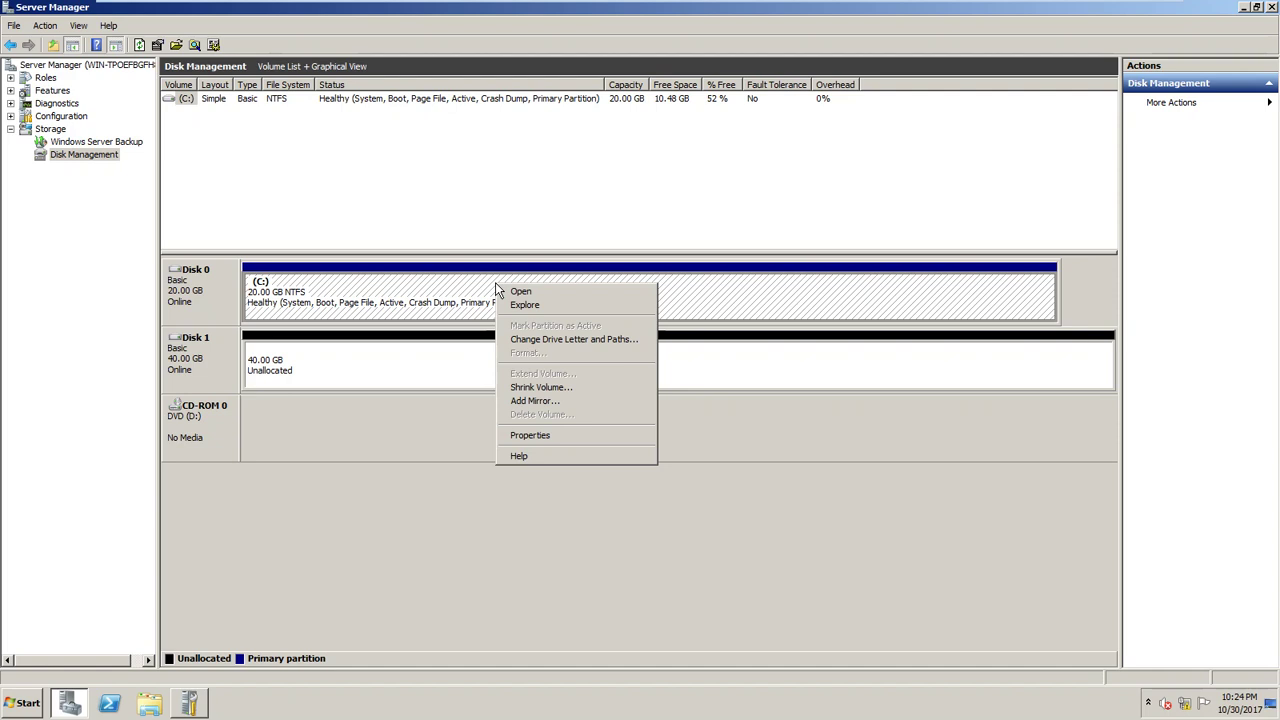
click(525, 401)
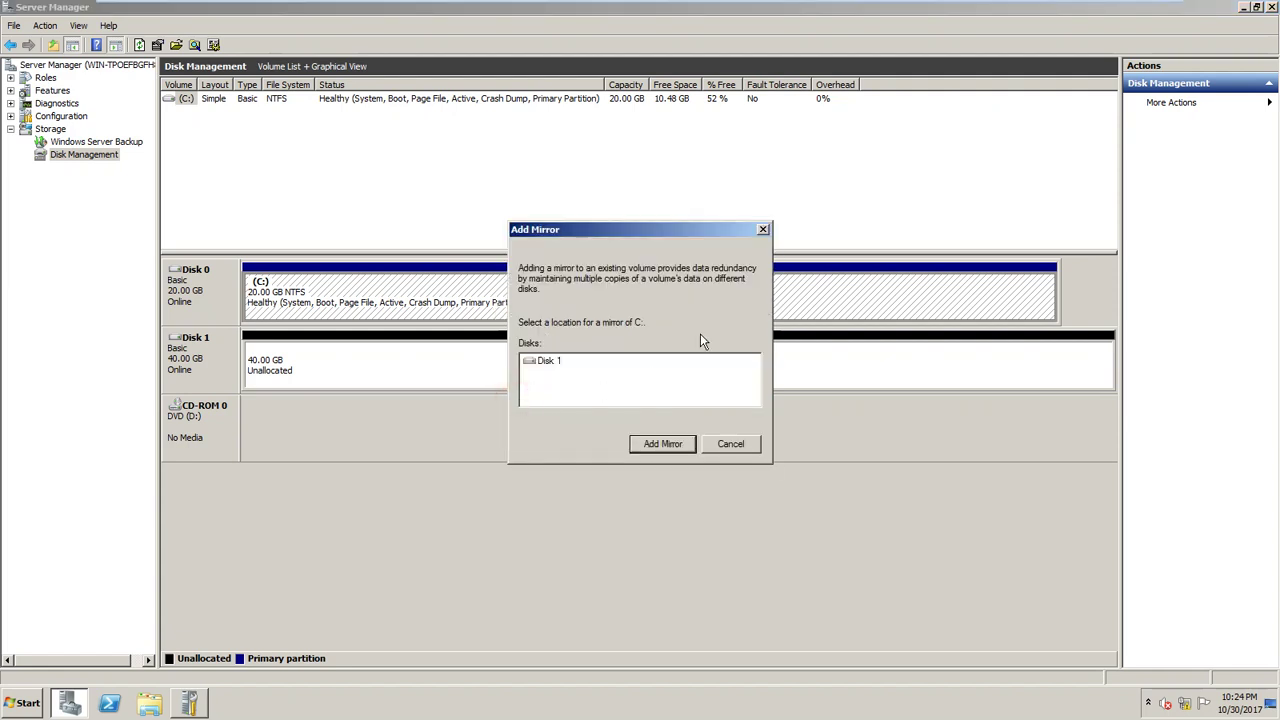
click(543, 366)
click(635, 444)
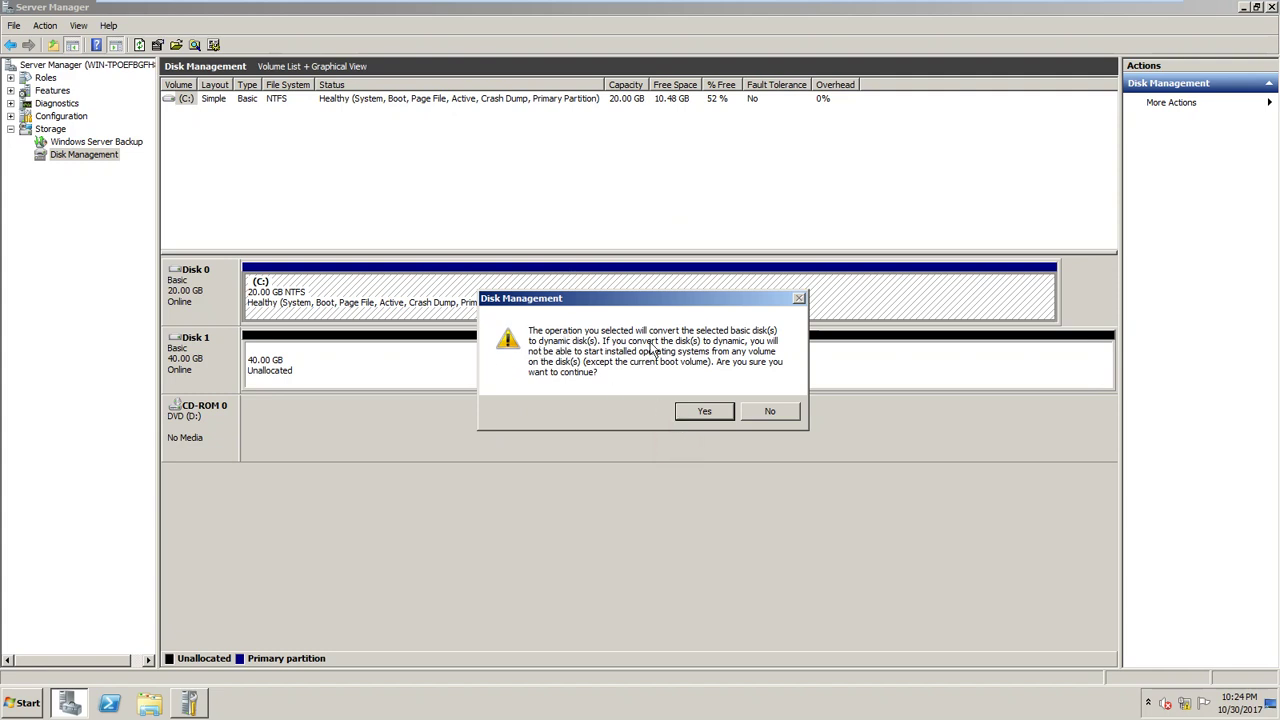
click(699, 412)
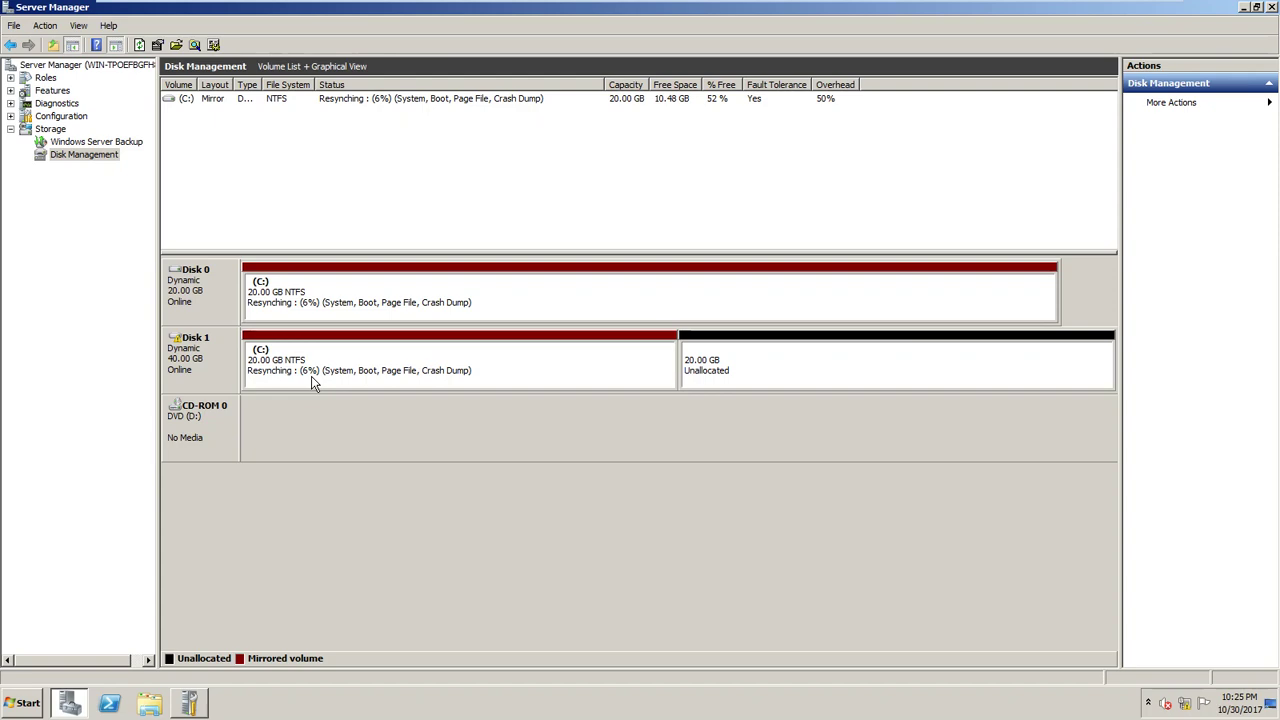
Step: Leave full-screen view and open the C: drive from Disk 0's volume
mouse_move(936, 8)
click(1148, 10)
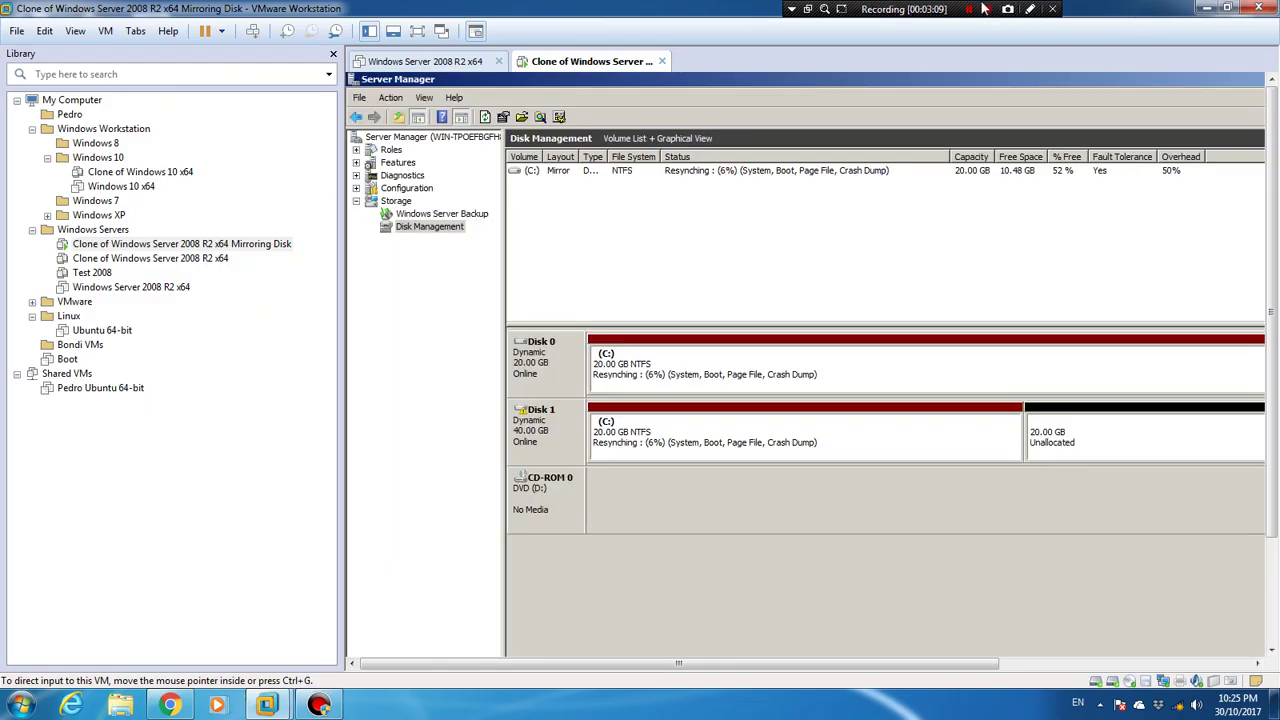
click(968, 9)
click(968, 9)
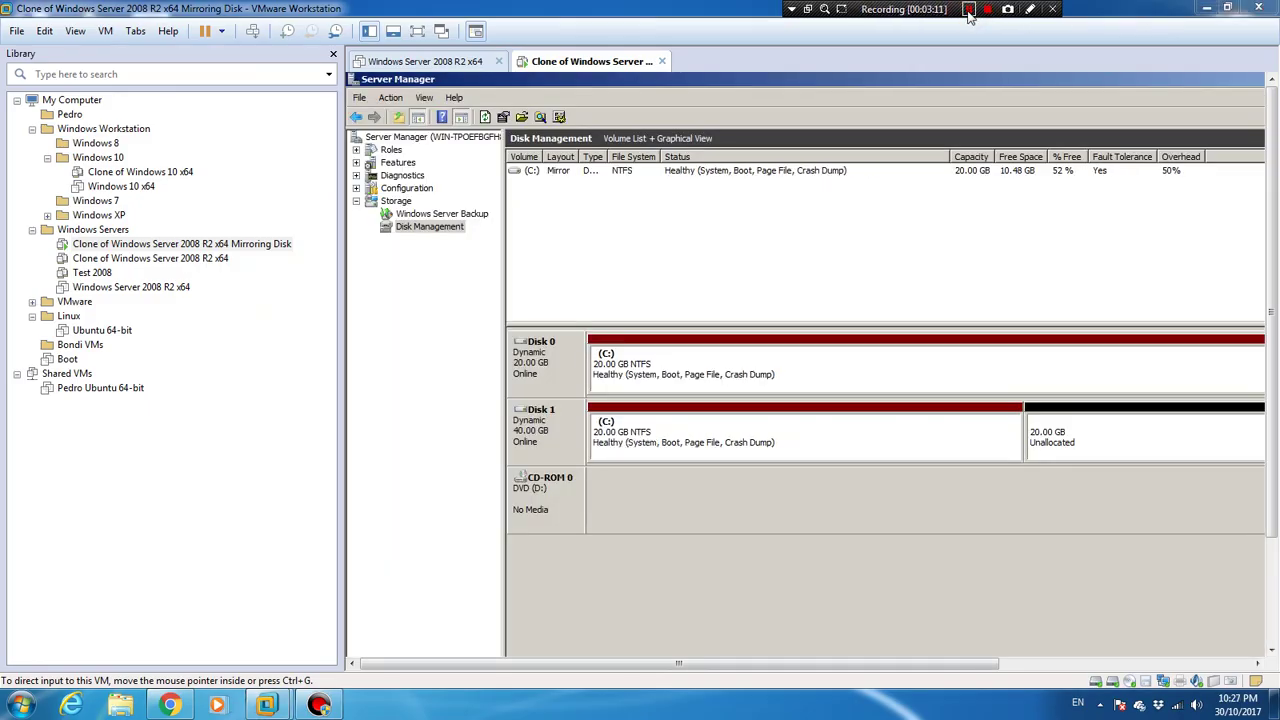
click(928, 376)
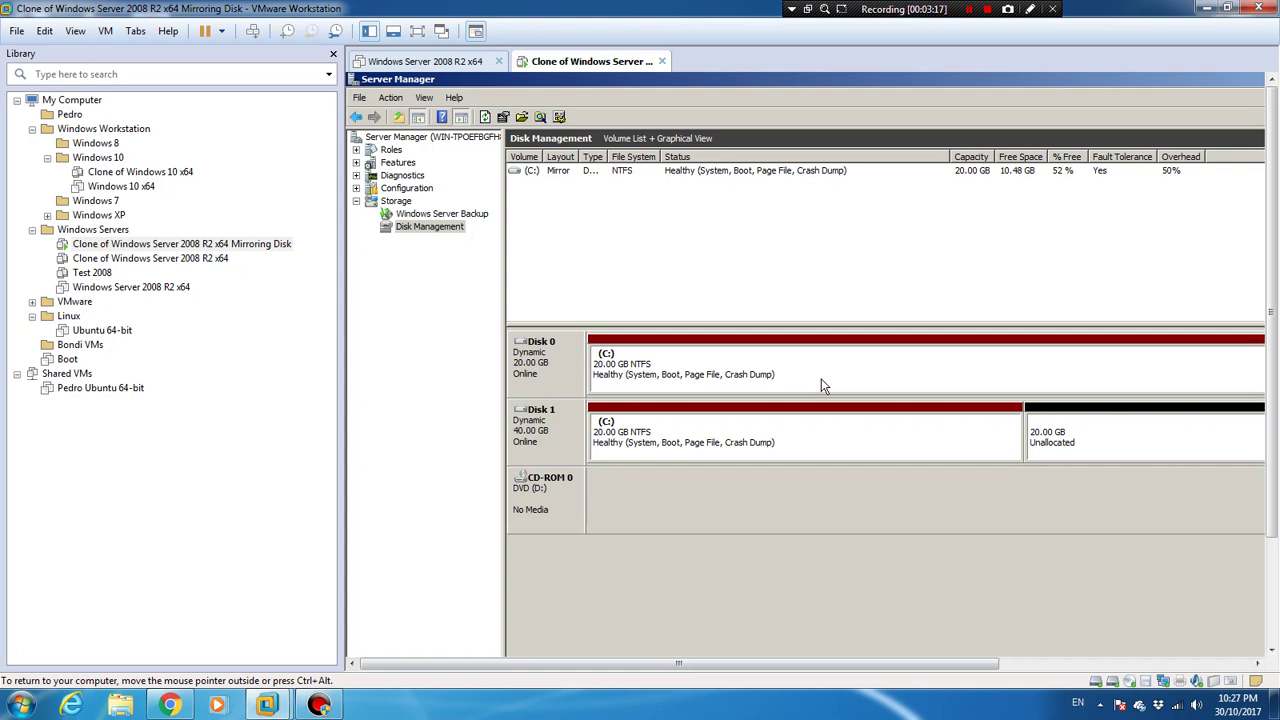
right_click(864, 345)
click(907, 352)
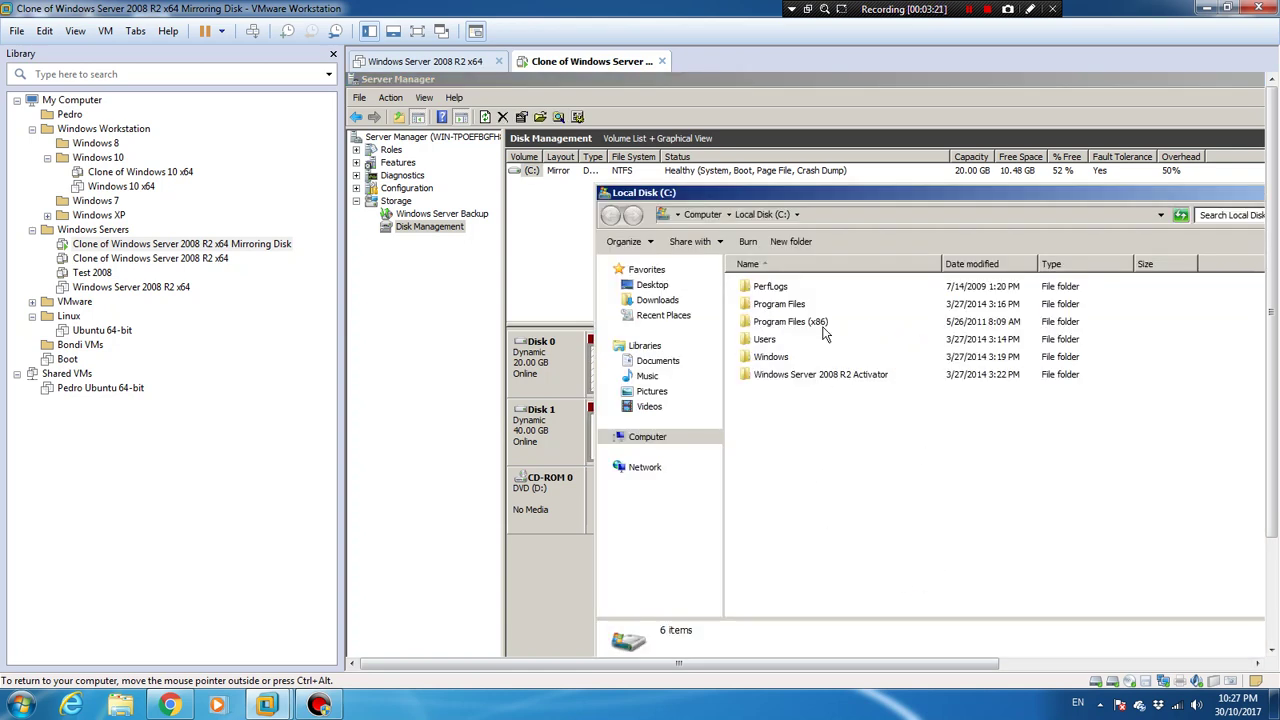
Step: Create a New folder at the root of C:
drag(748, 200, 657, 188)
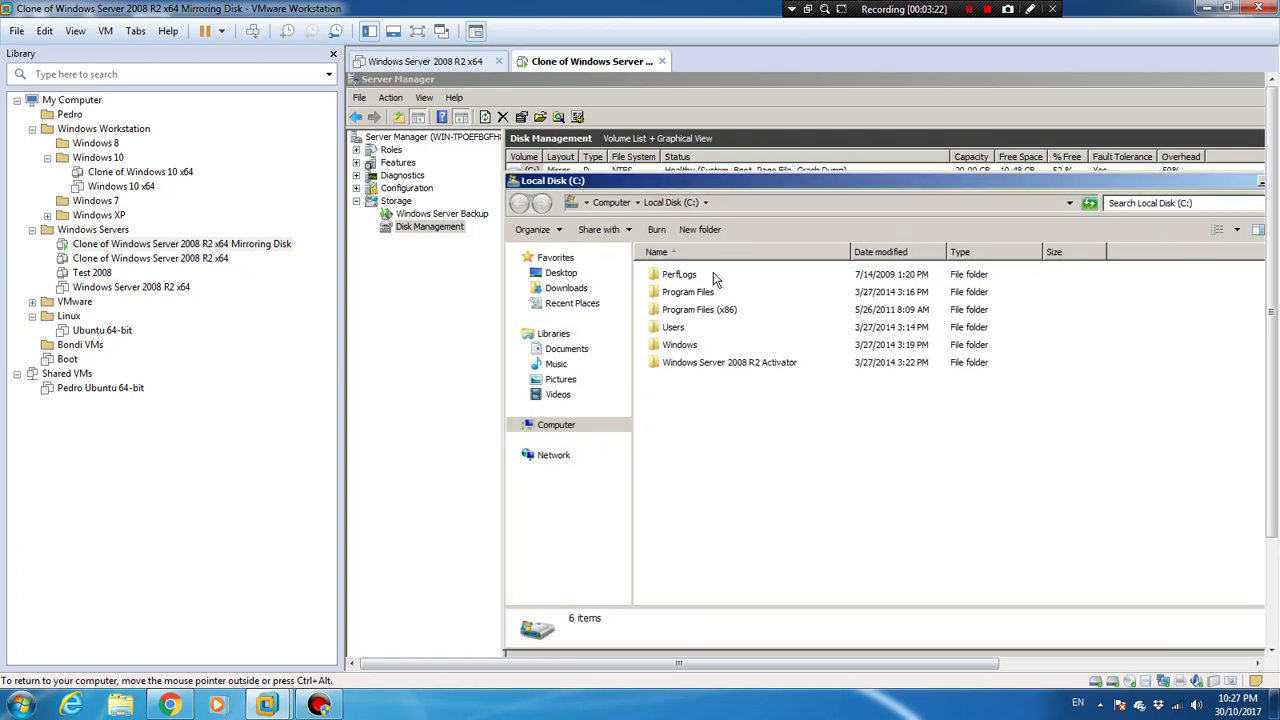
right_click(853, 420)
mouse_move(888, 543)
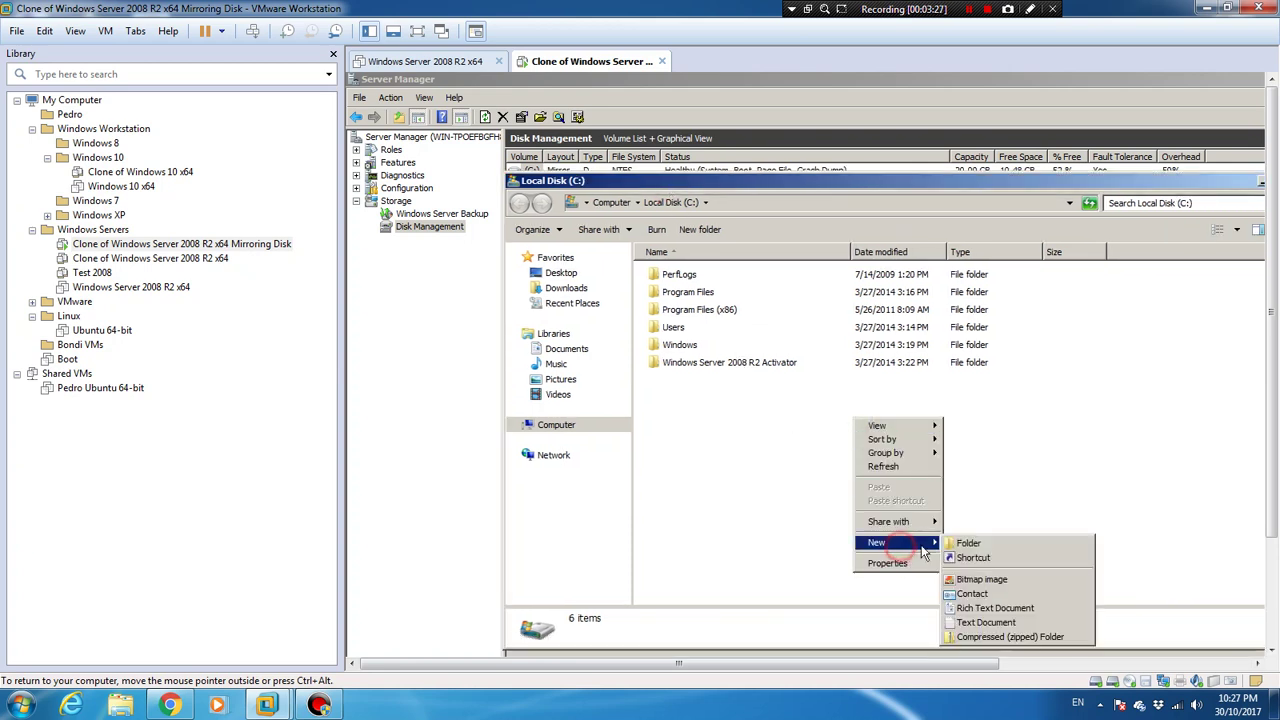
click(965, 541)
click(722, 440)
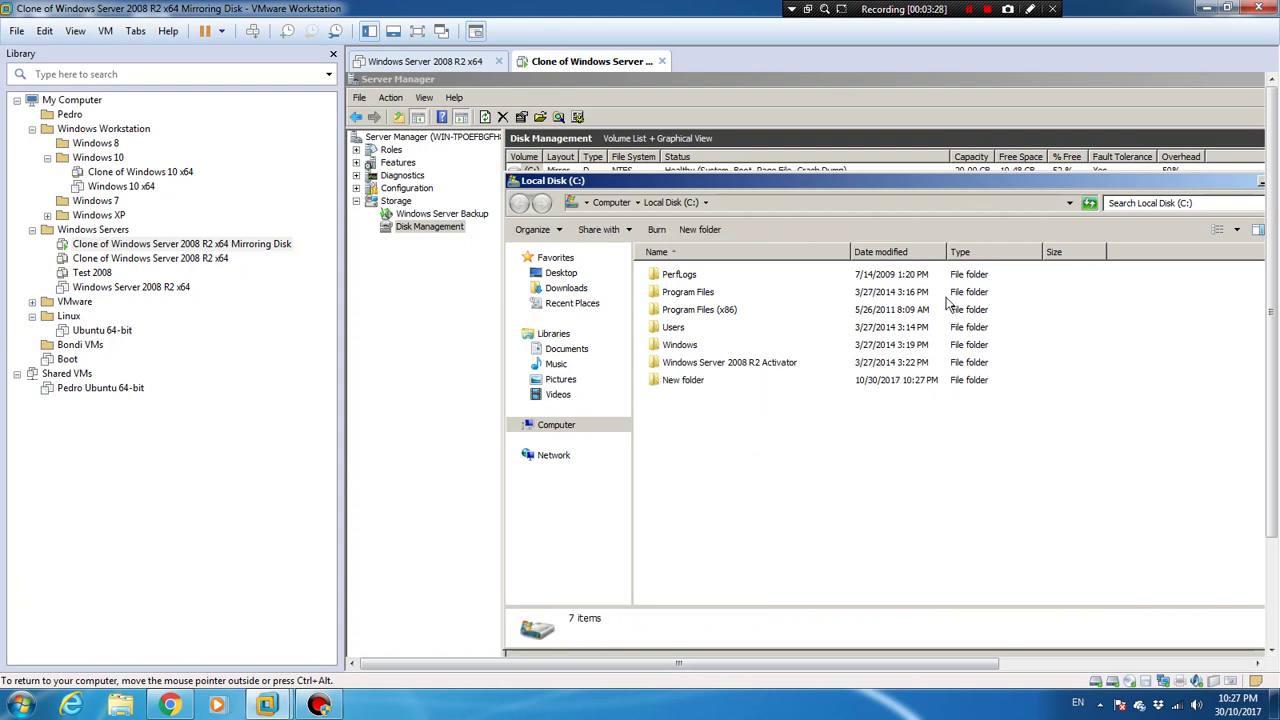
drag(1038, 178, 852, 128)
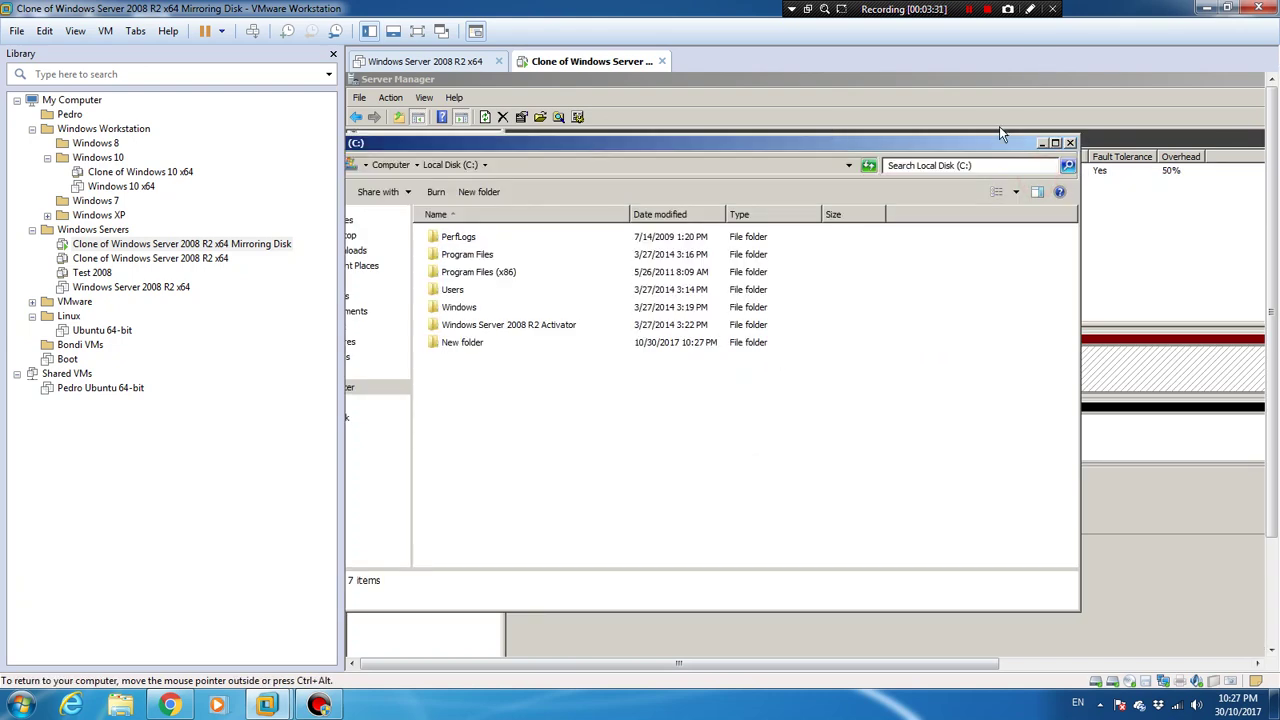
click(1075, 146)
Step: Via Disk 1's C: volume, create a New Text Document inside New folder
right_click(668, 445)
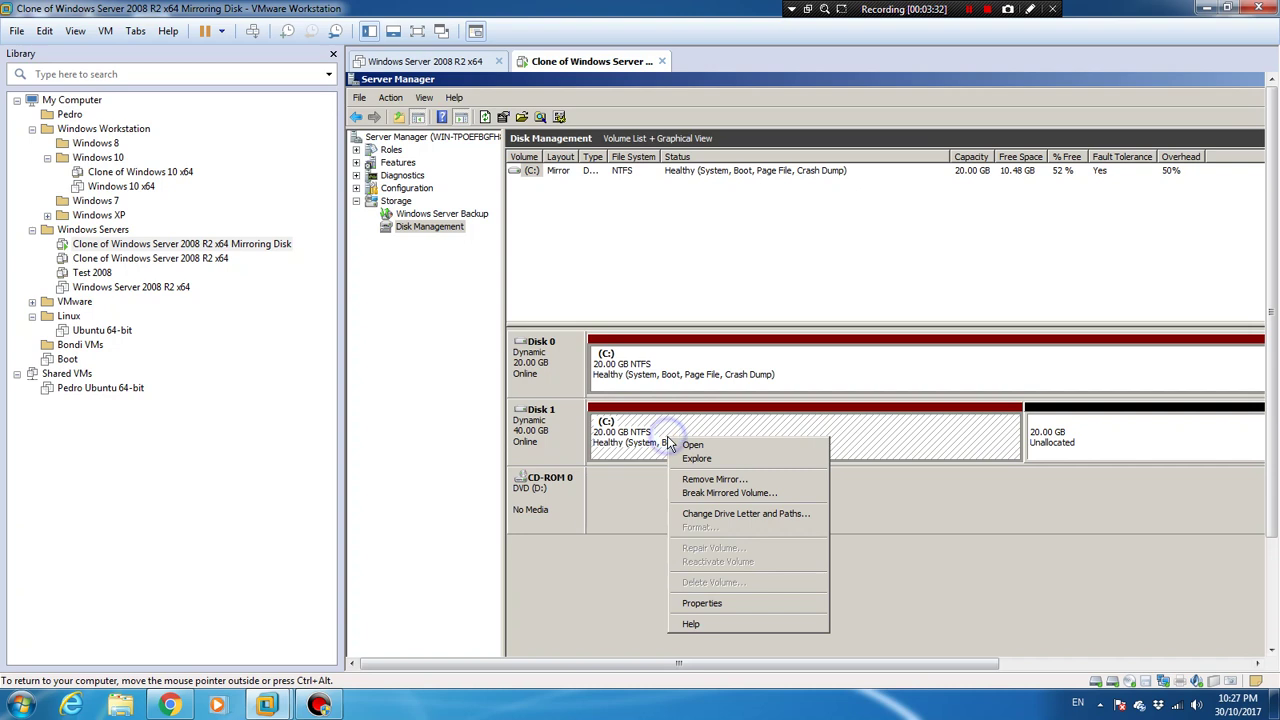
click(700, 452)
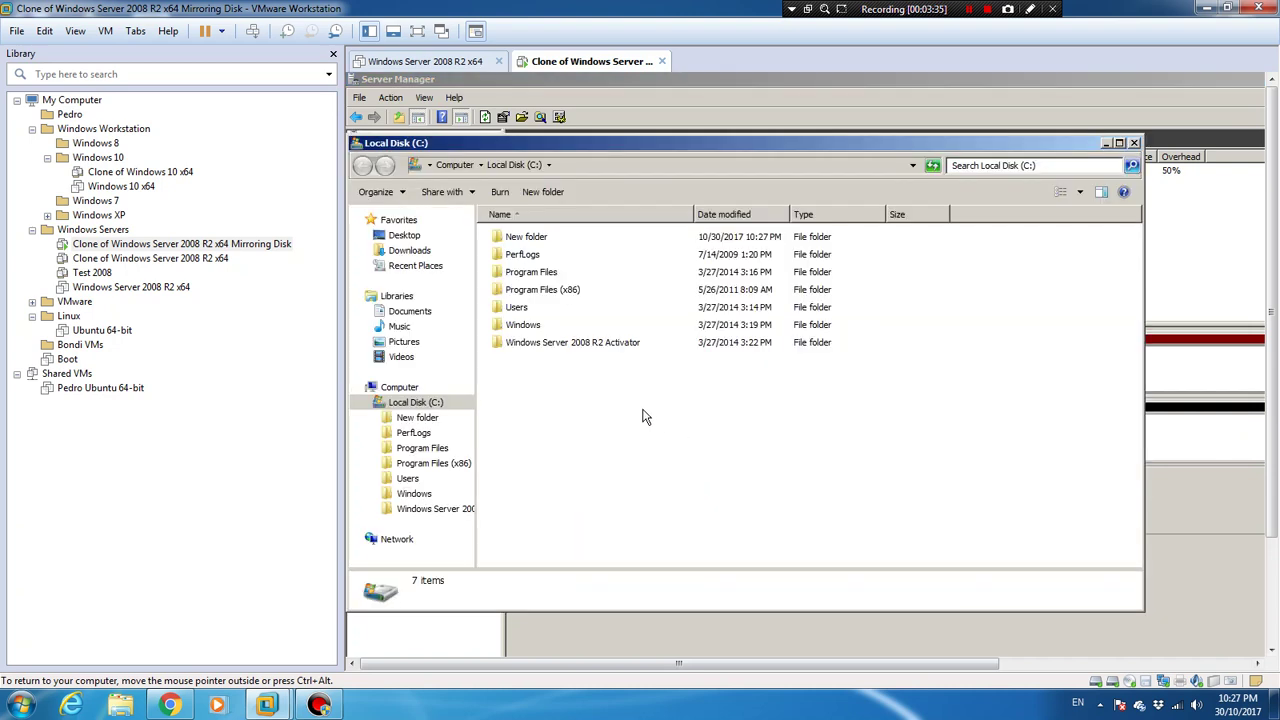
click(533, 238)
double_click(533, 240)
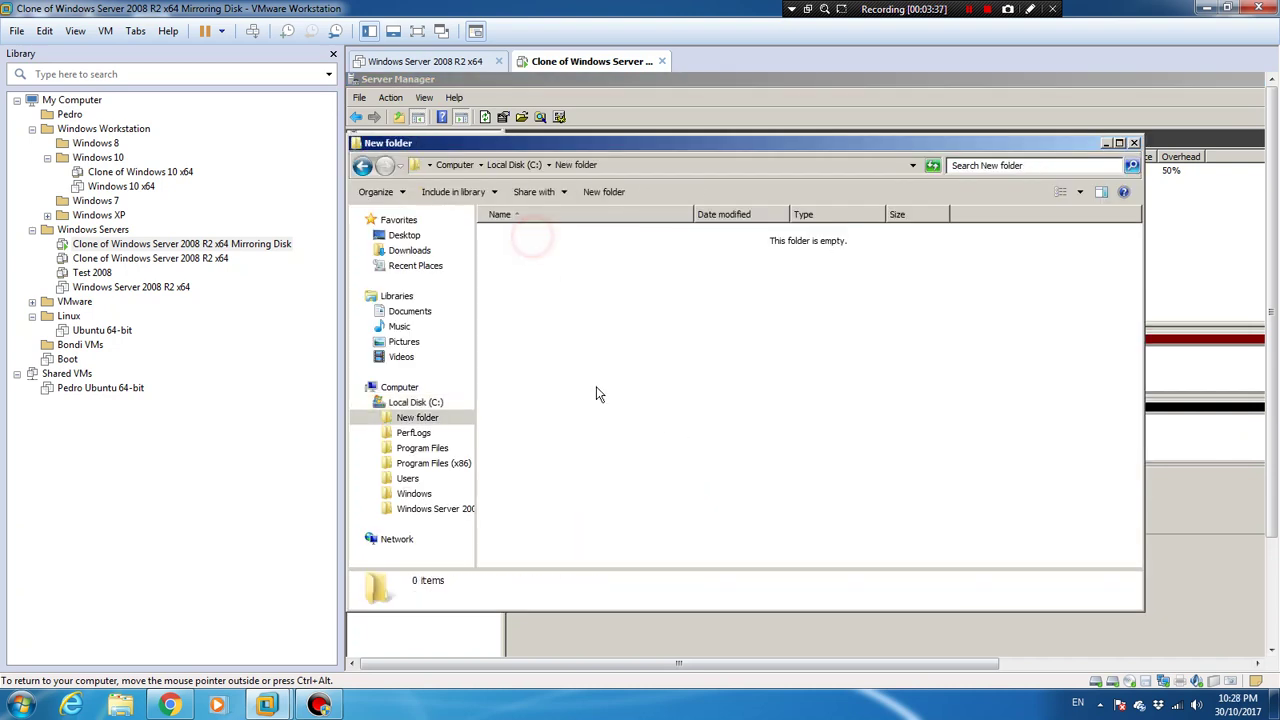
right_click(564, 288)
click(612, 432)
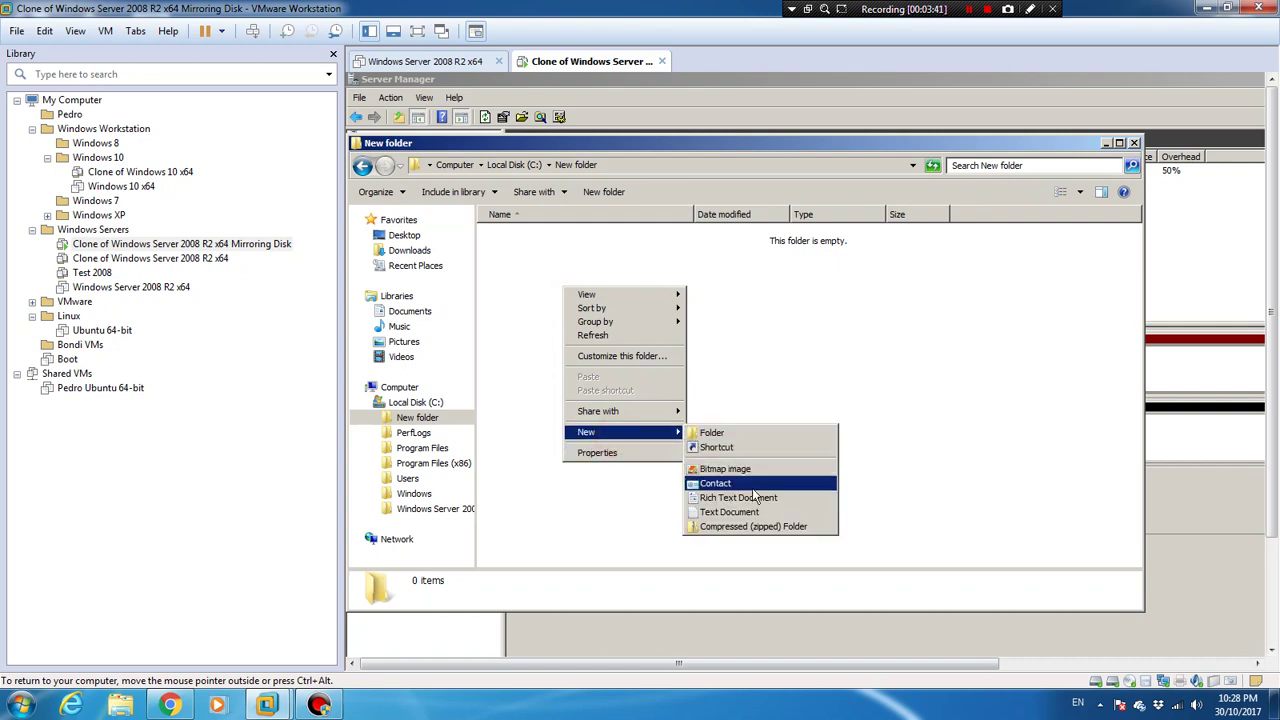
click(729, 511)
click(866, 437)
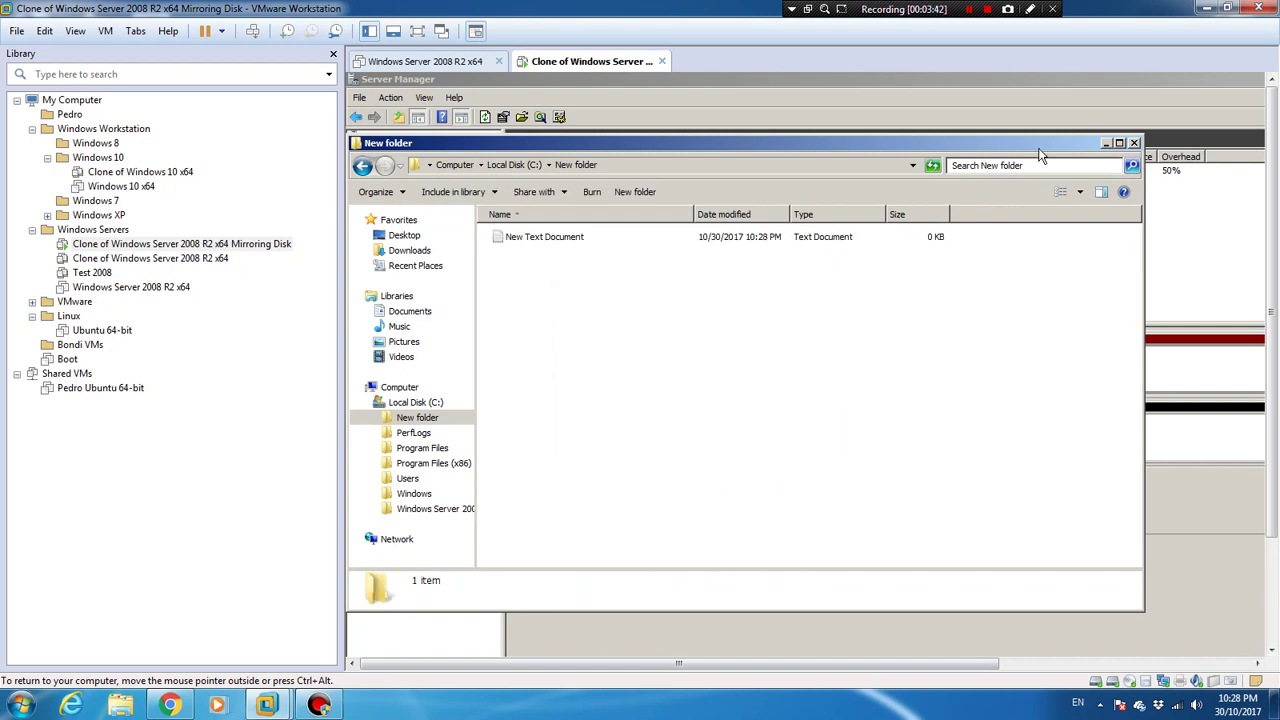
click(1134, 143)
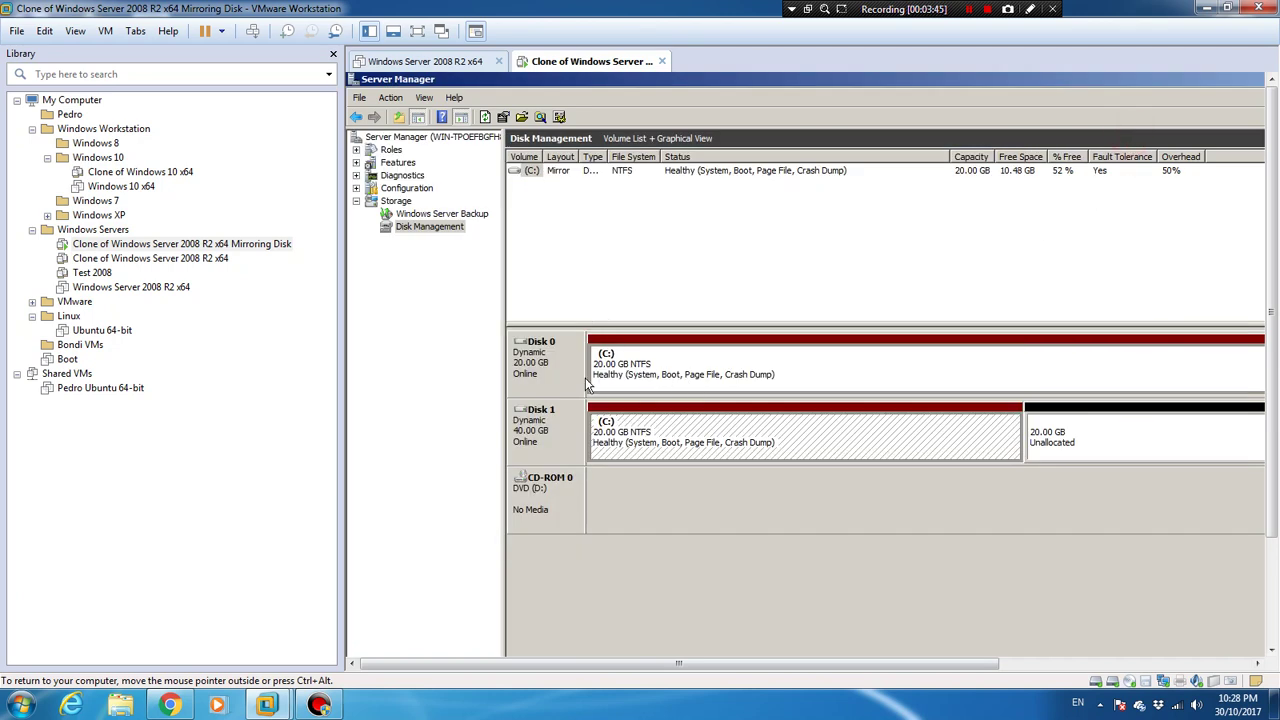
Step: Via Disk 0's C: volume, find the text document and permanently delete it
right_click(675, 370)
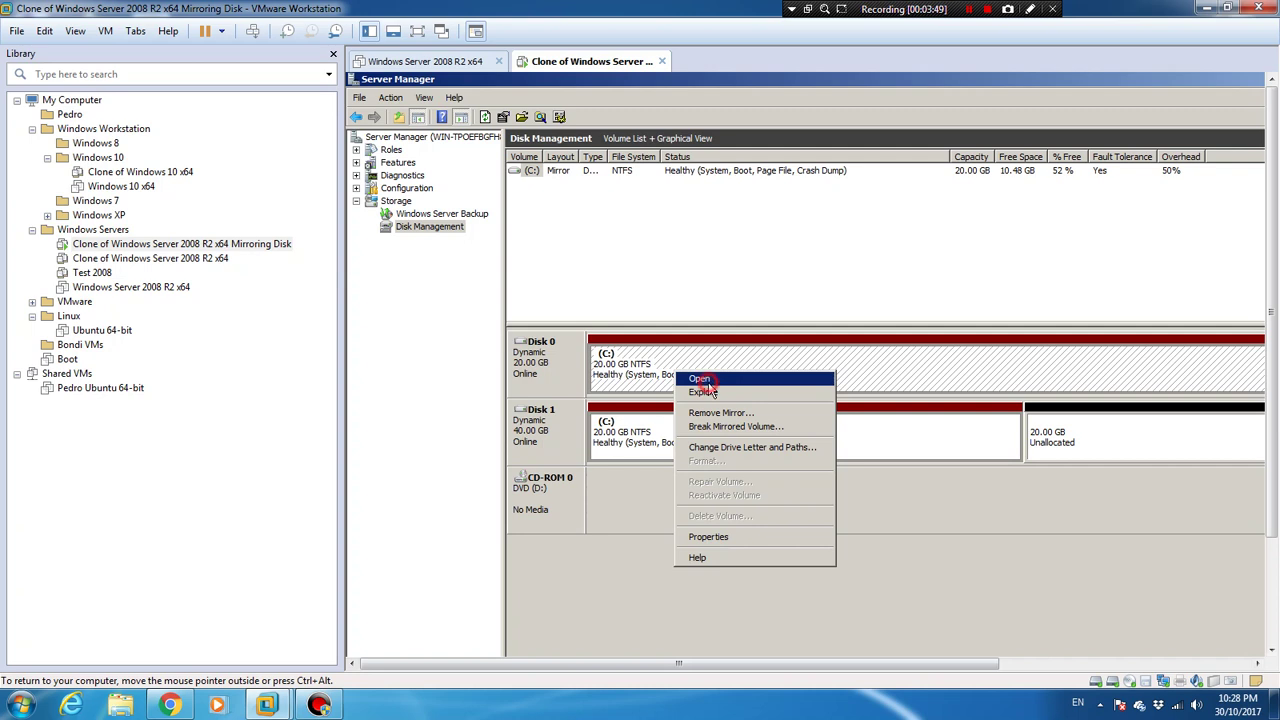
click(704, 380)
click(527, 242)
double_click(527, 240)
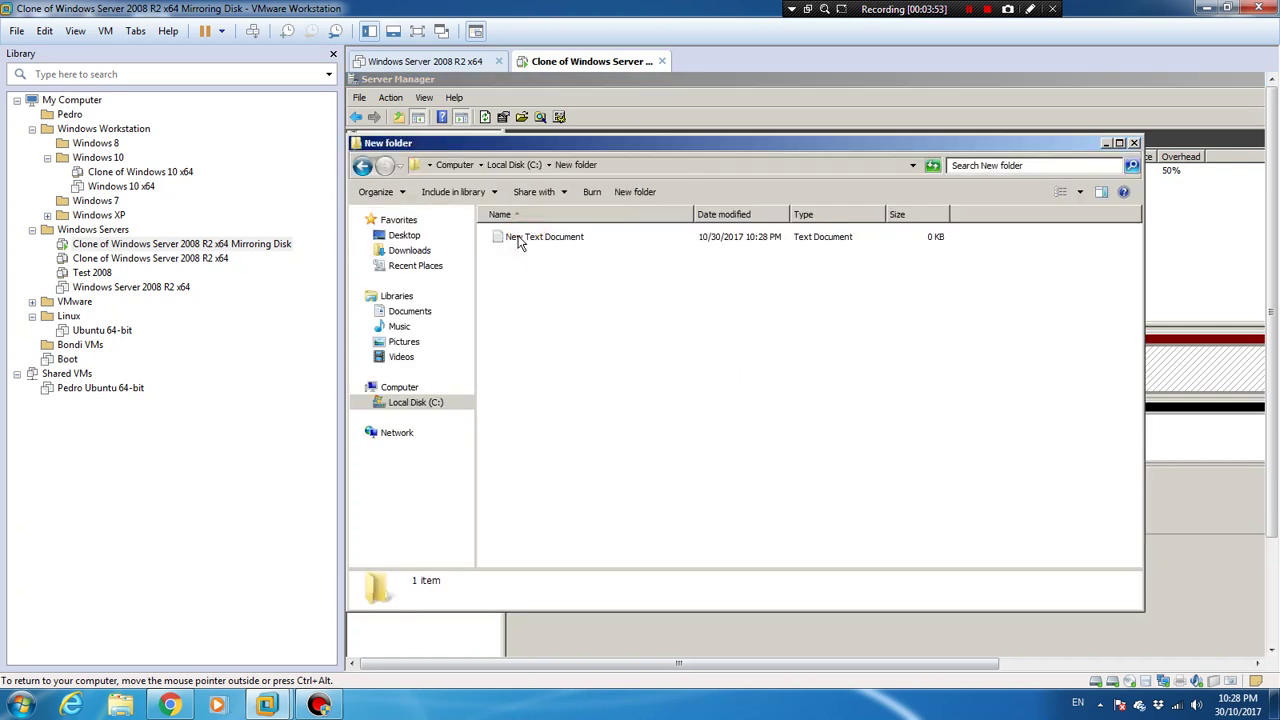
click(519, 243)
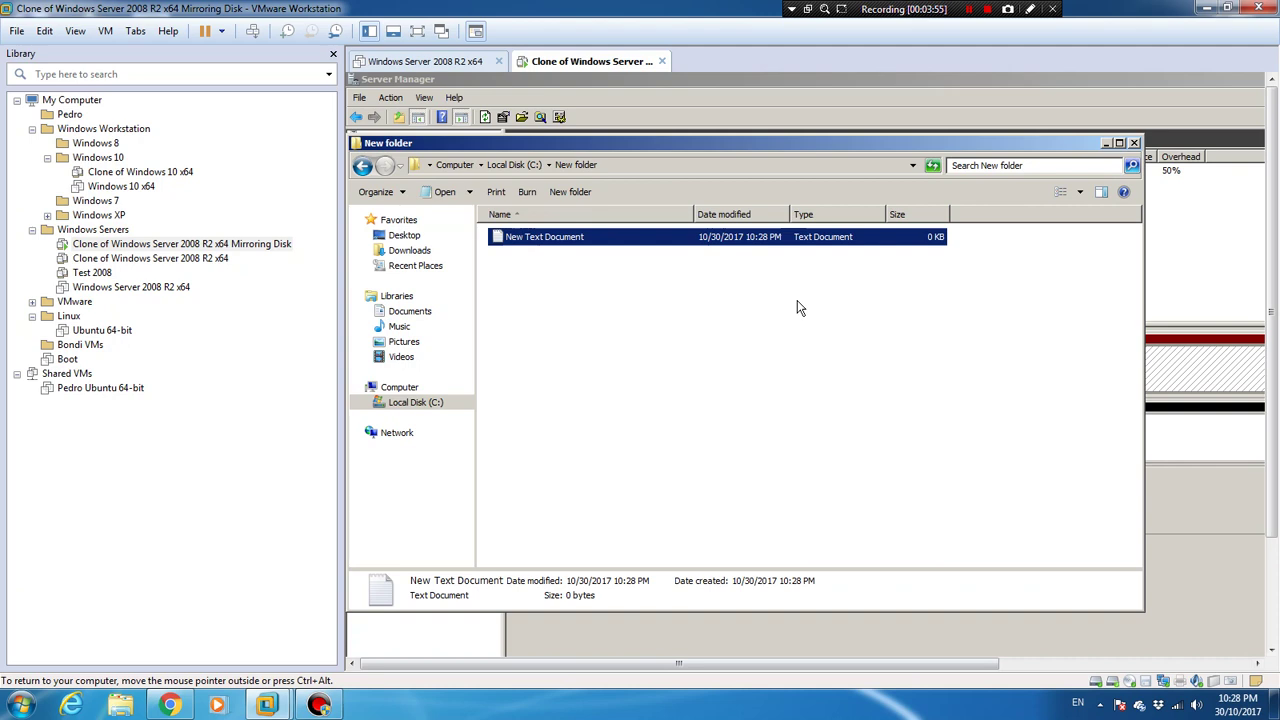
key(shift+Delete)
key(Return)
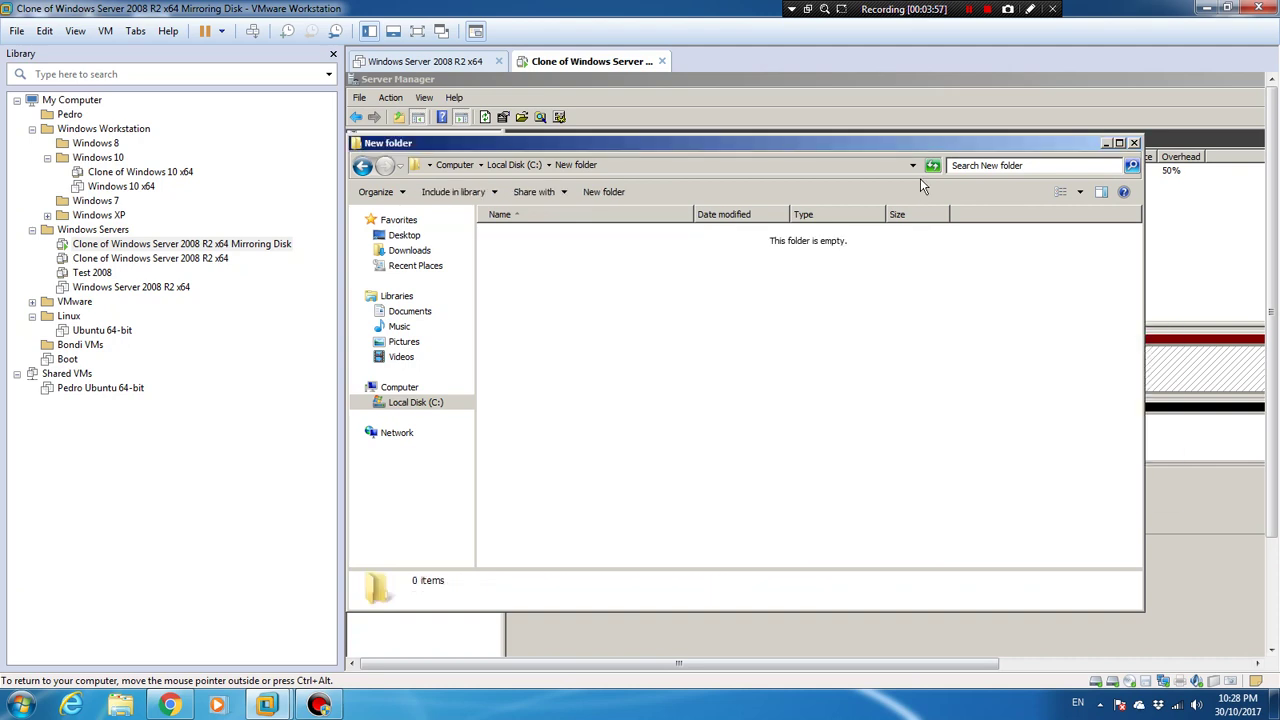
click(1134, 143)
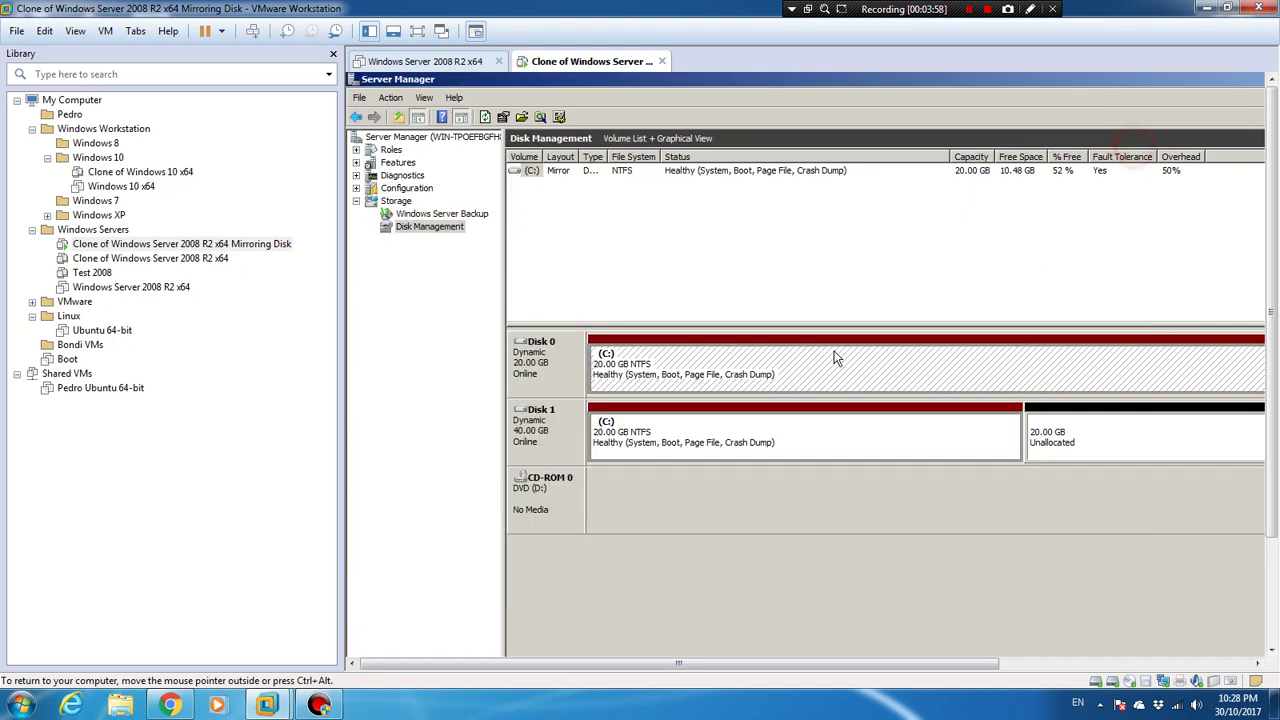
Step: Via Disk 1's C: volume, confirm New folder is now empty
right_click(752, 440)
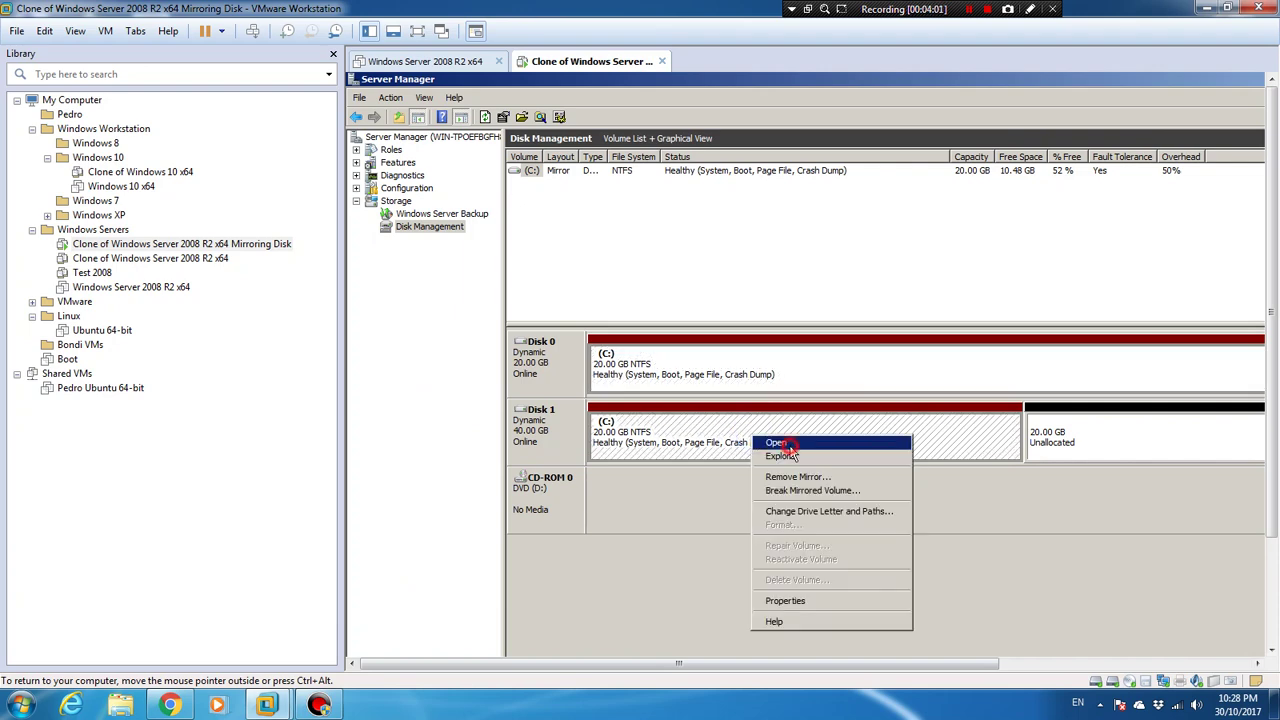
click(782, 455)
double_click(531, 237)
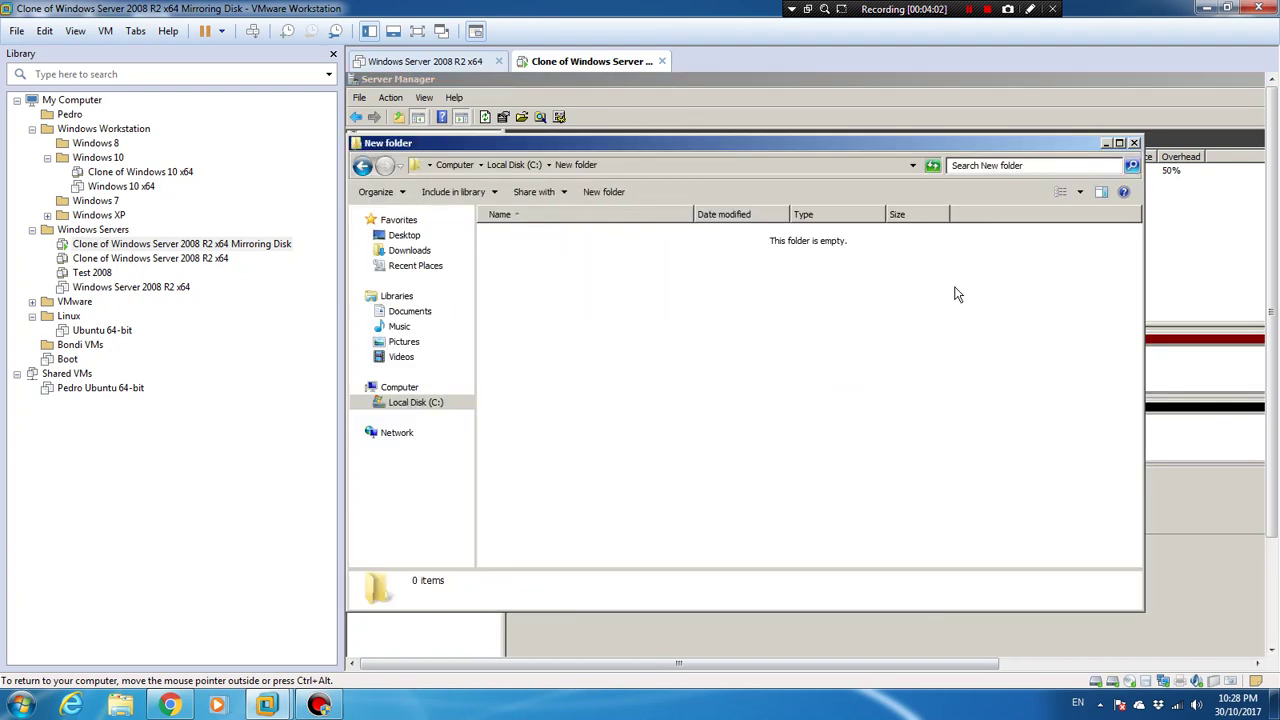
click(1134, 143)
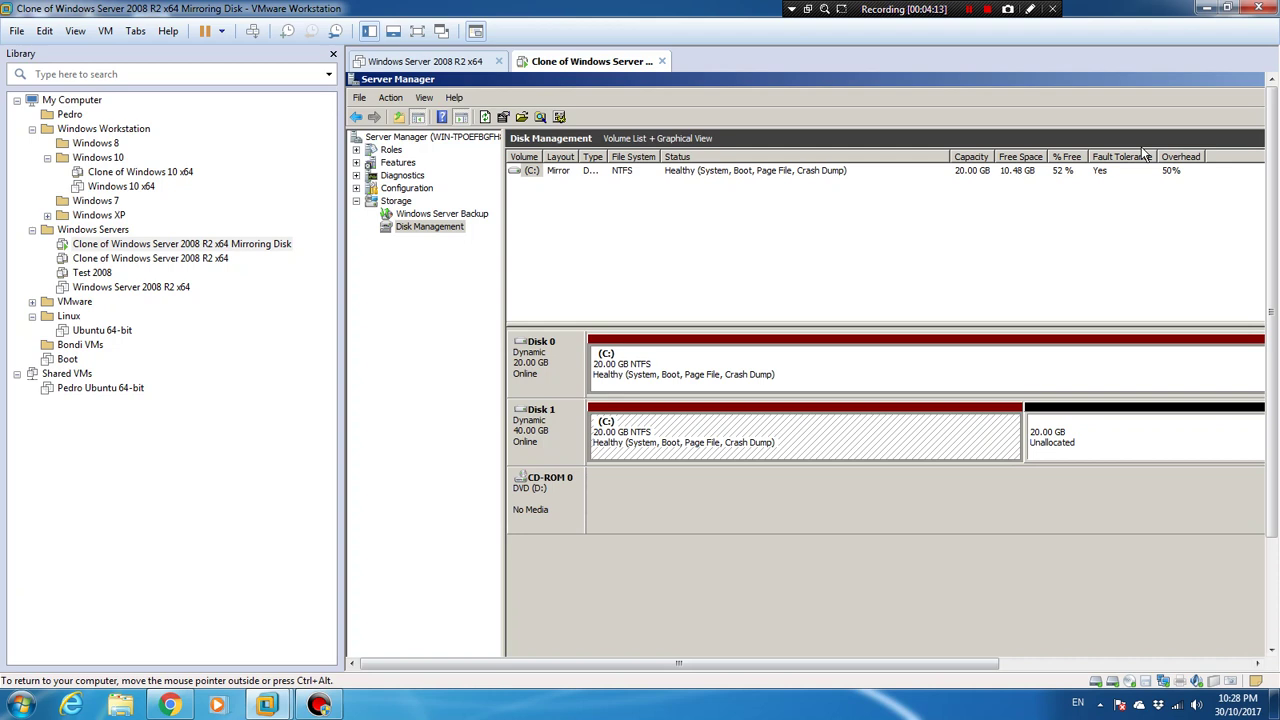
Step: Close Server Manager and shut down the server with the comment 'test'
click(419, 36)
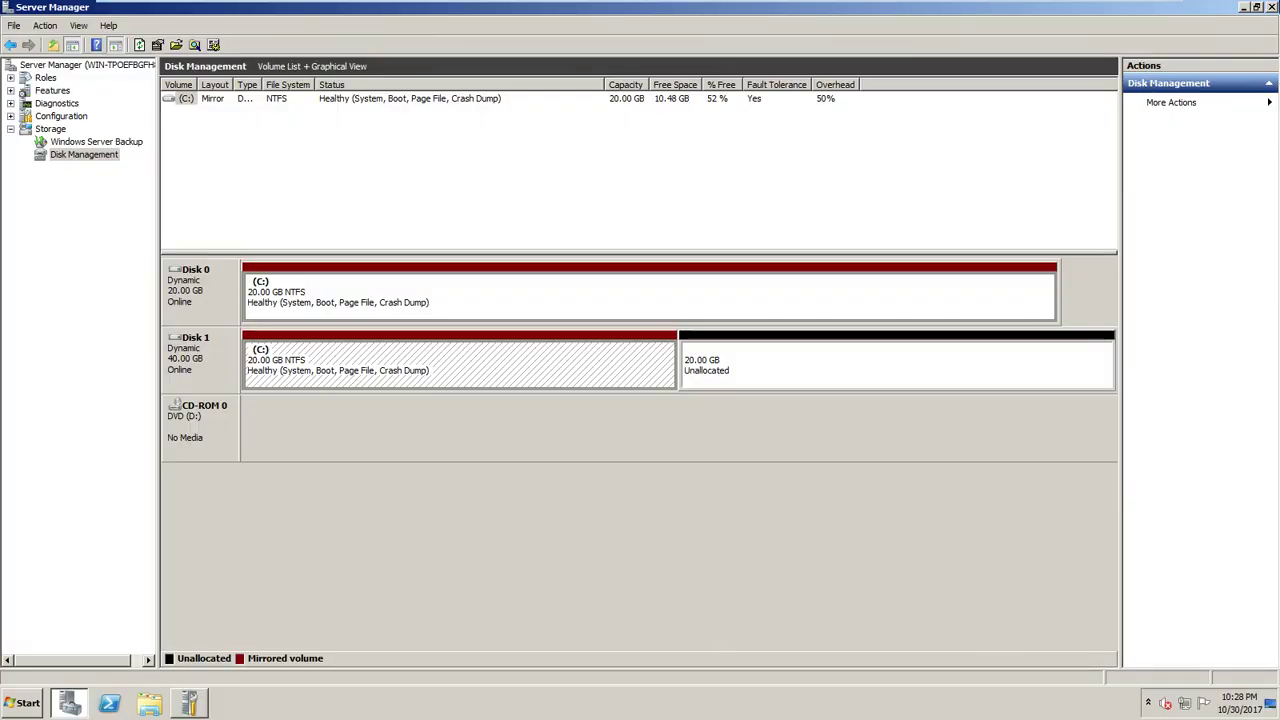
click(1271, 6)
click(22, 703)
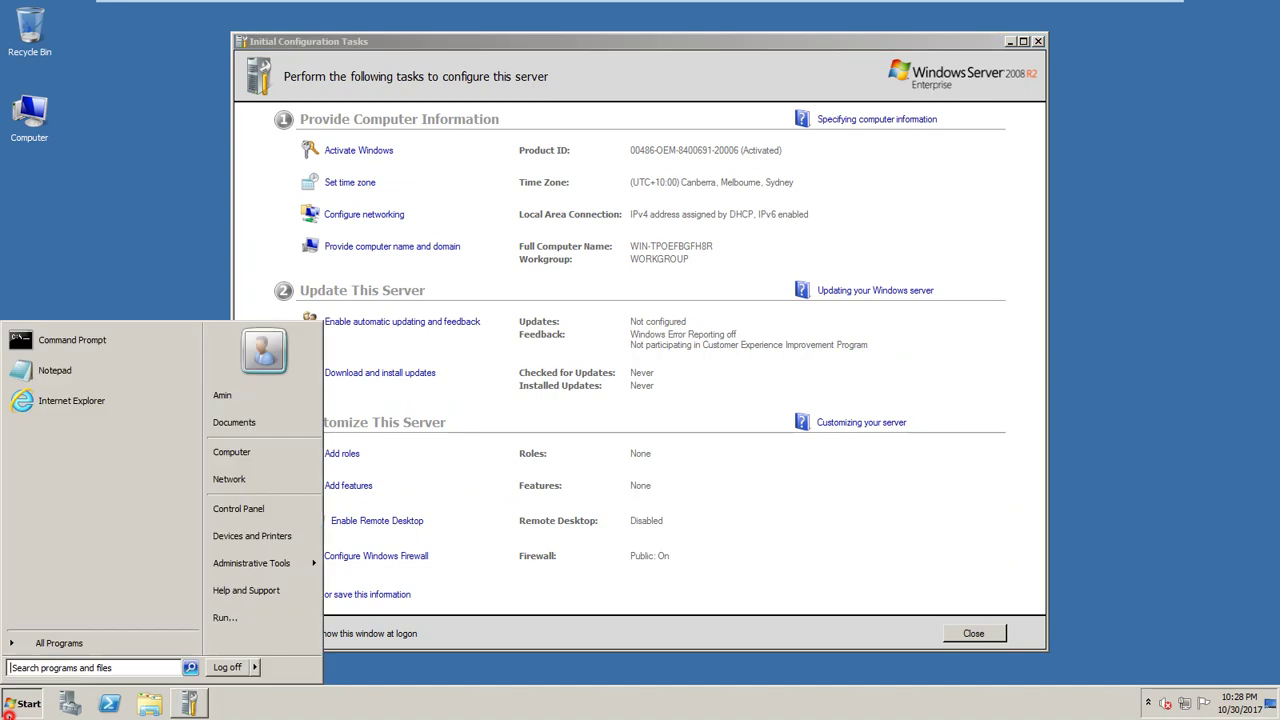
click(256, 668)
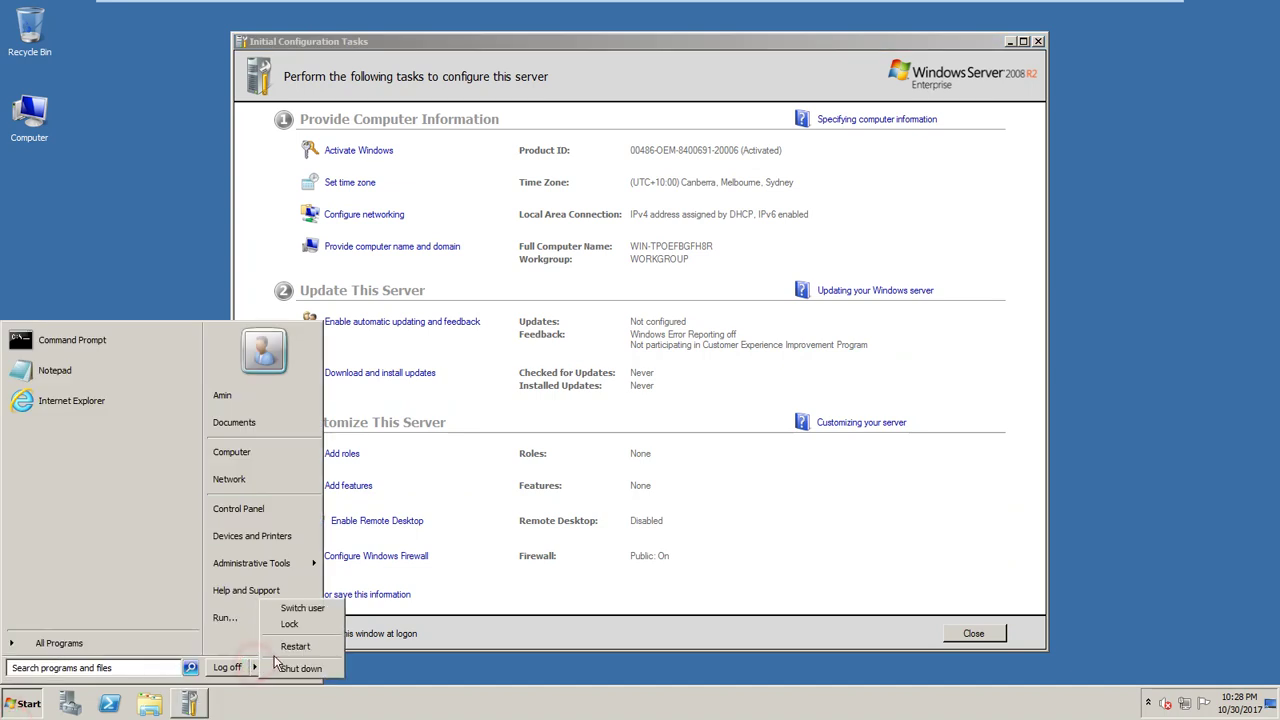
click(295, 666)
click(580, 373)
text(test)
click(652, 420)
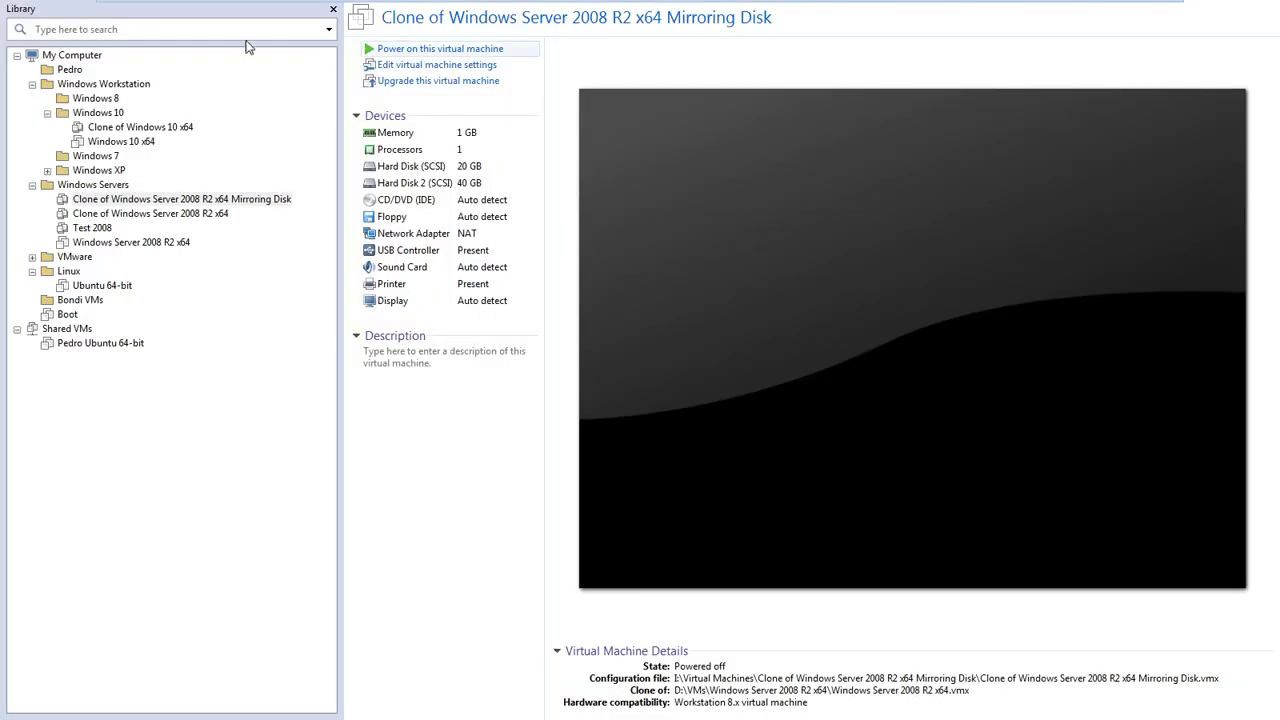
Step: In the clone's settings, remove the 20 GB hard disk, keeping Mirroring Disk.vmdk
right_click(100, 199)
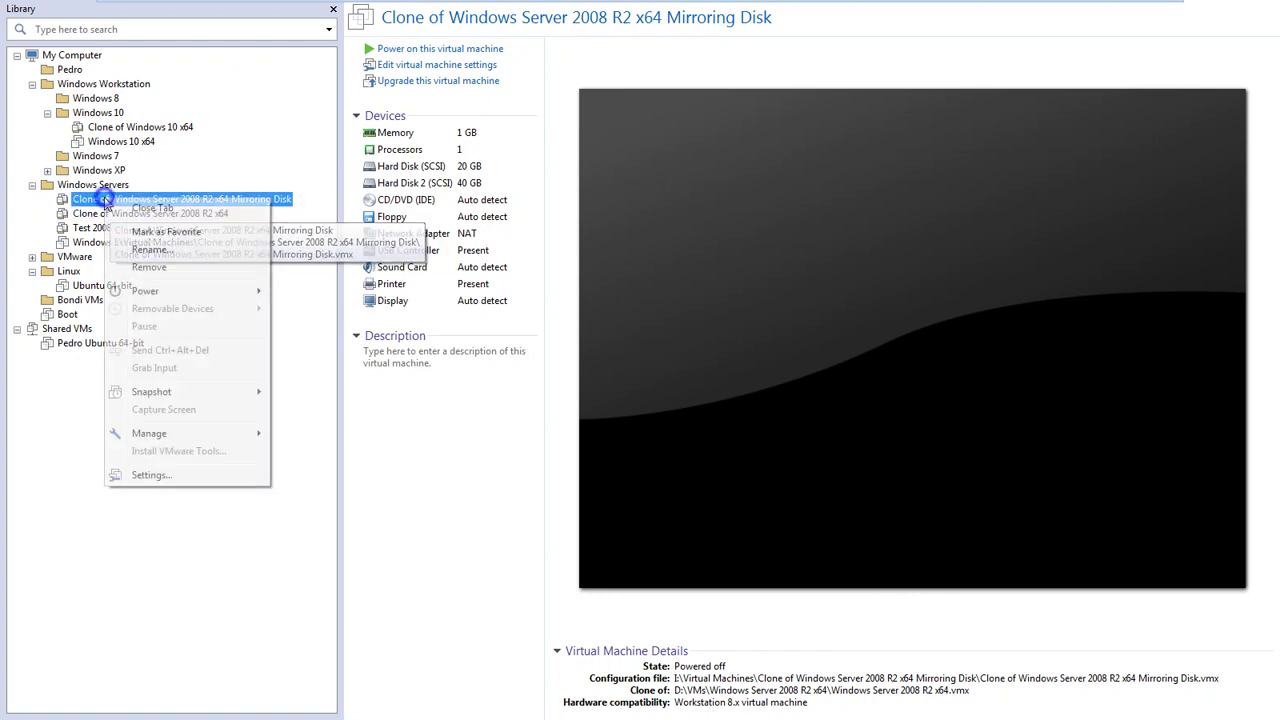
click(151, 475)
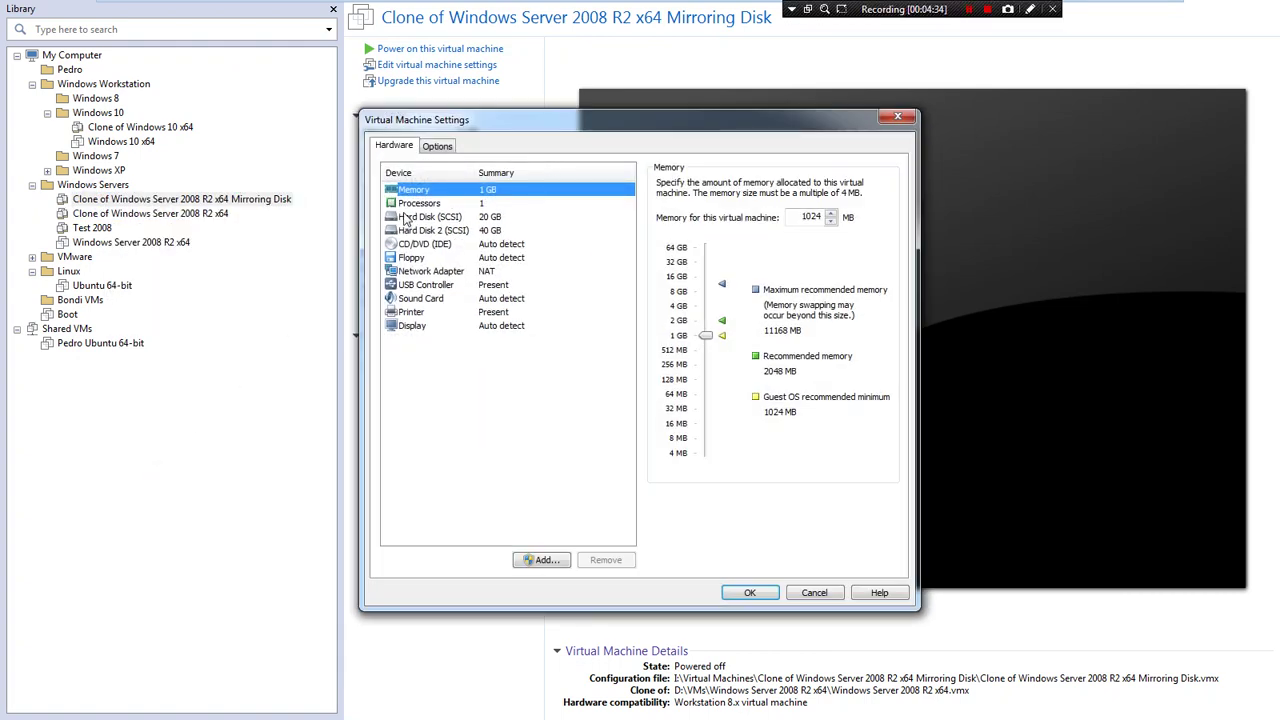
click(450, 218)
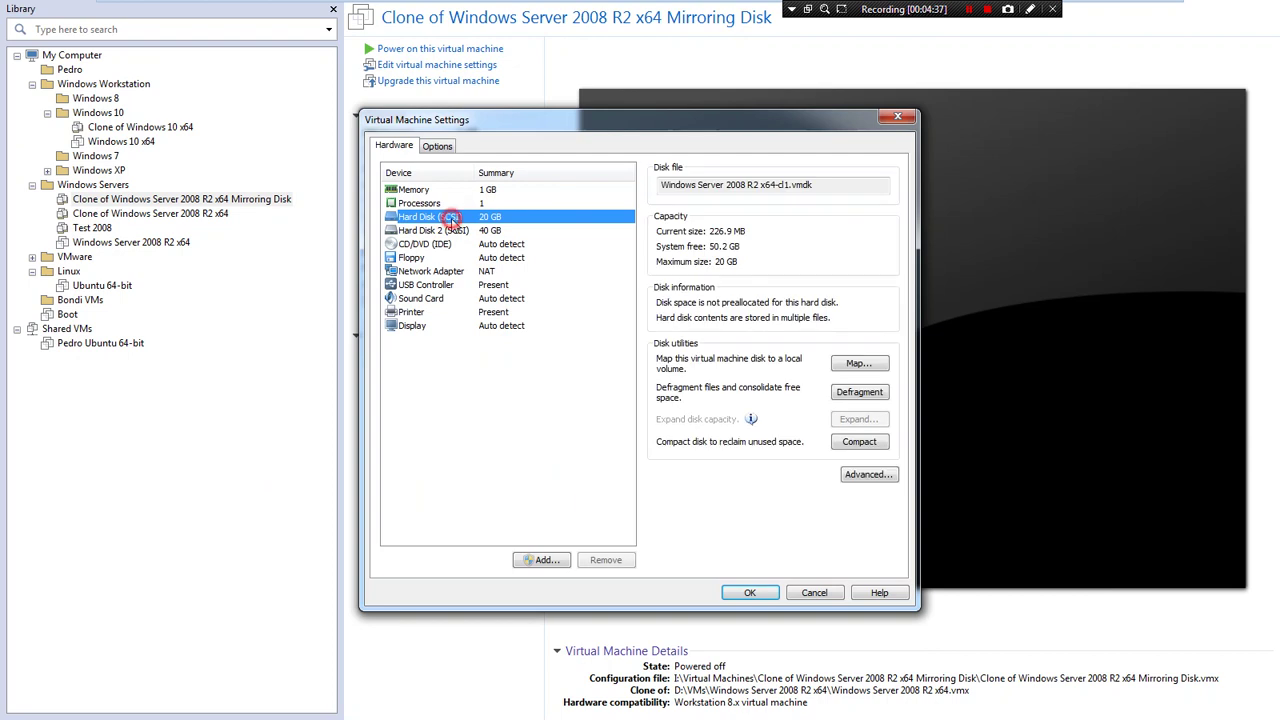
drag(668, 187, 824, 169)
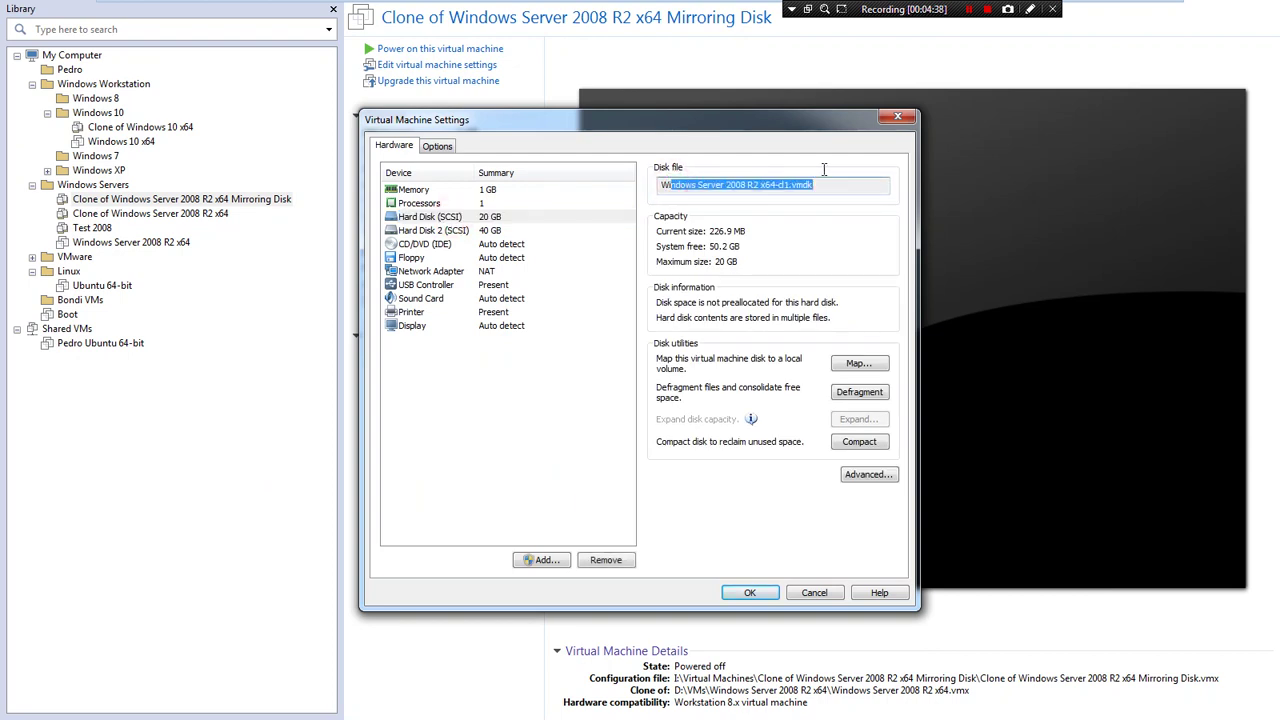
click(405, 231)
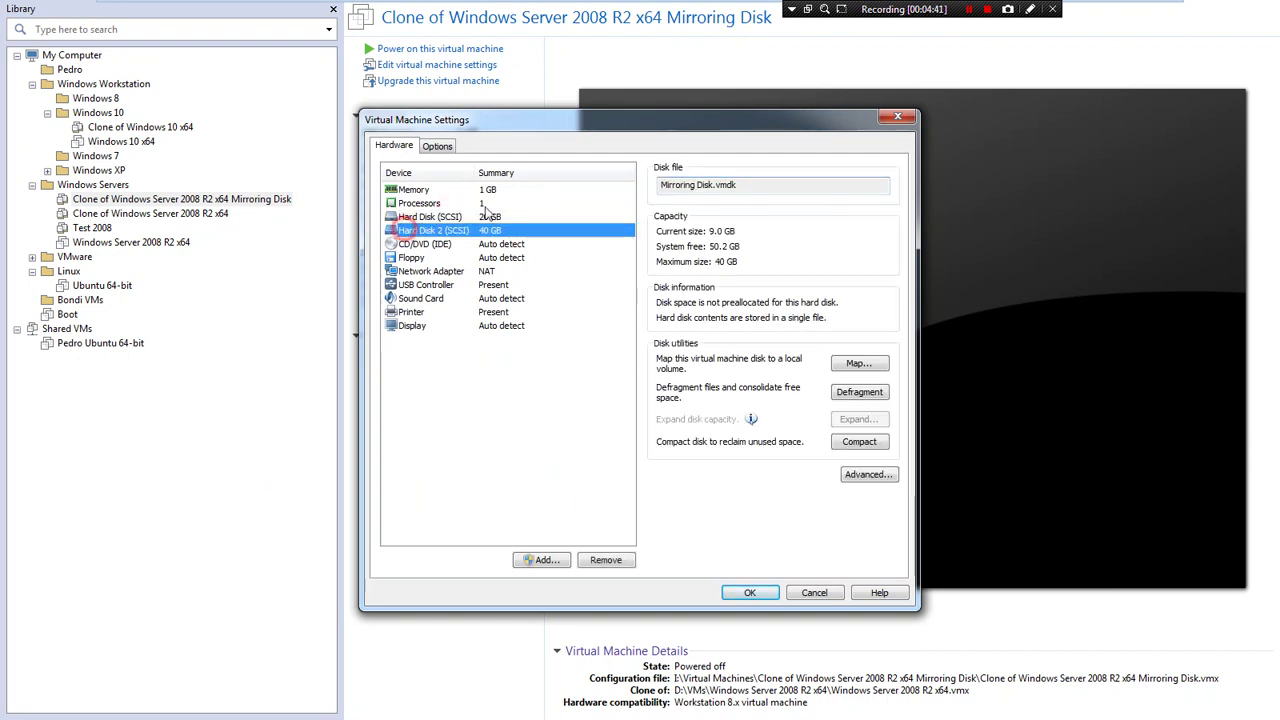
drag(663, 187, 738, 187)
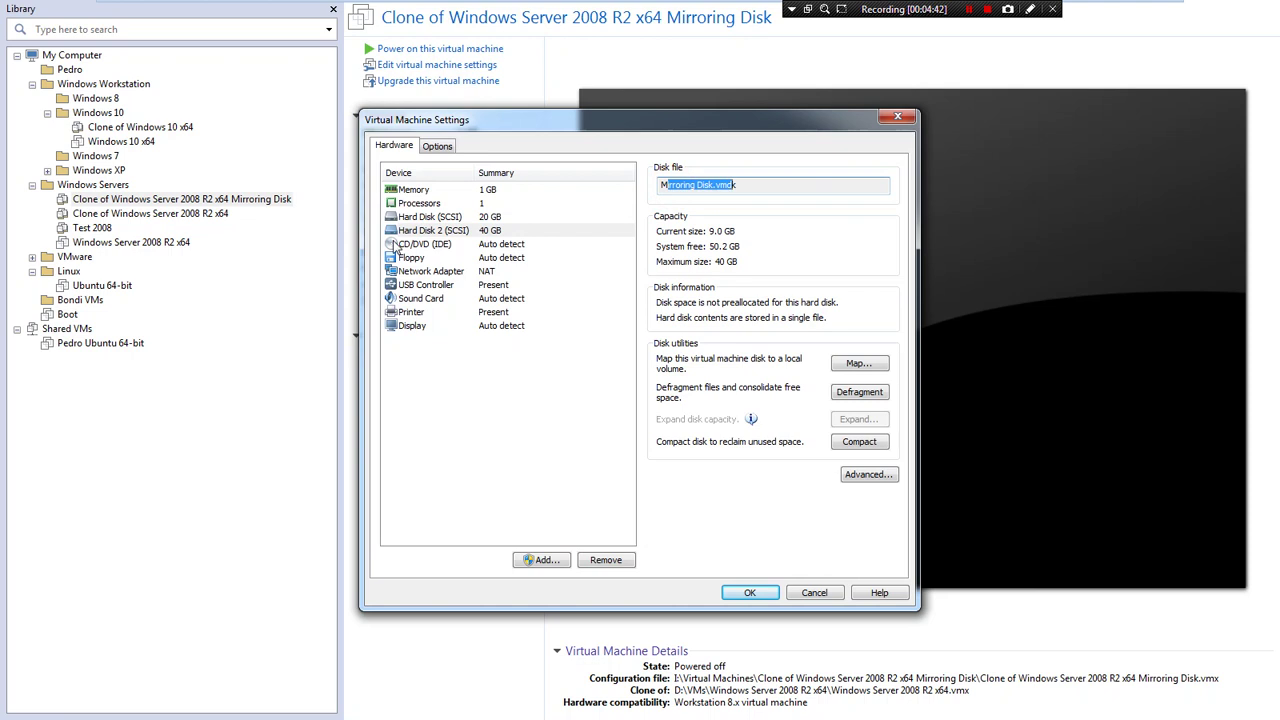
click(440, 218)
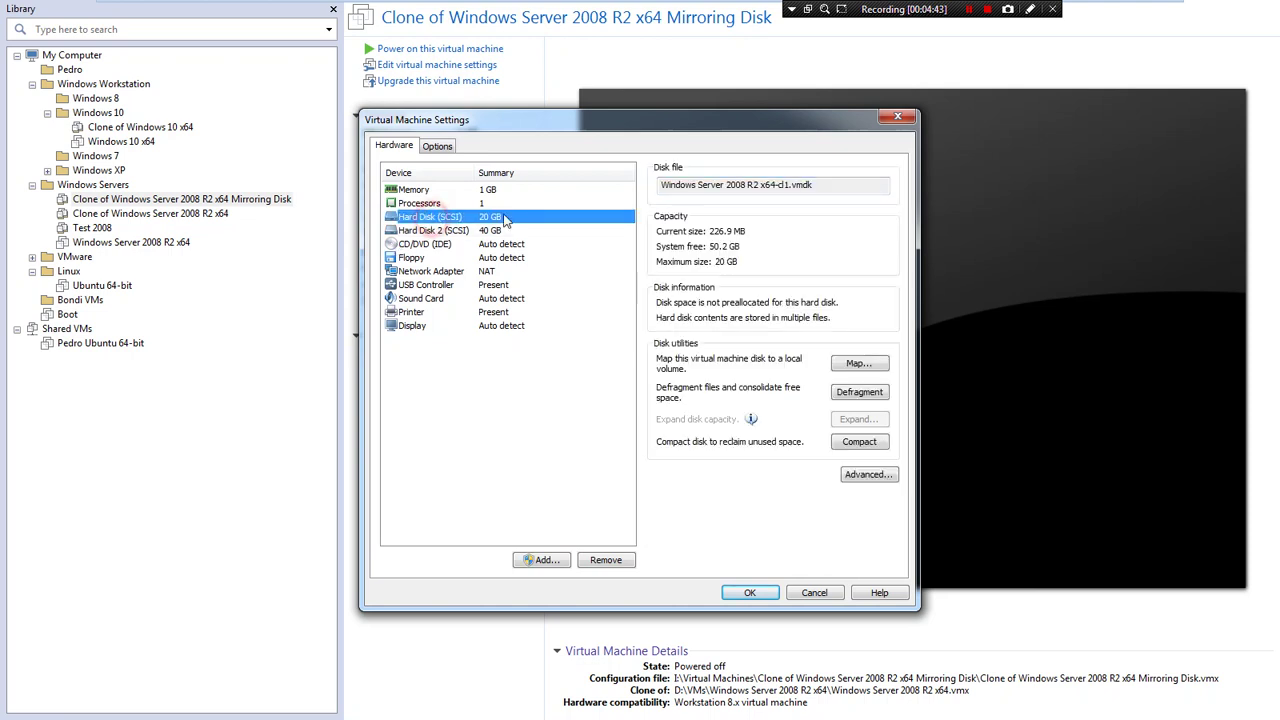
click(600, 561)
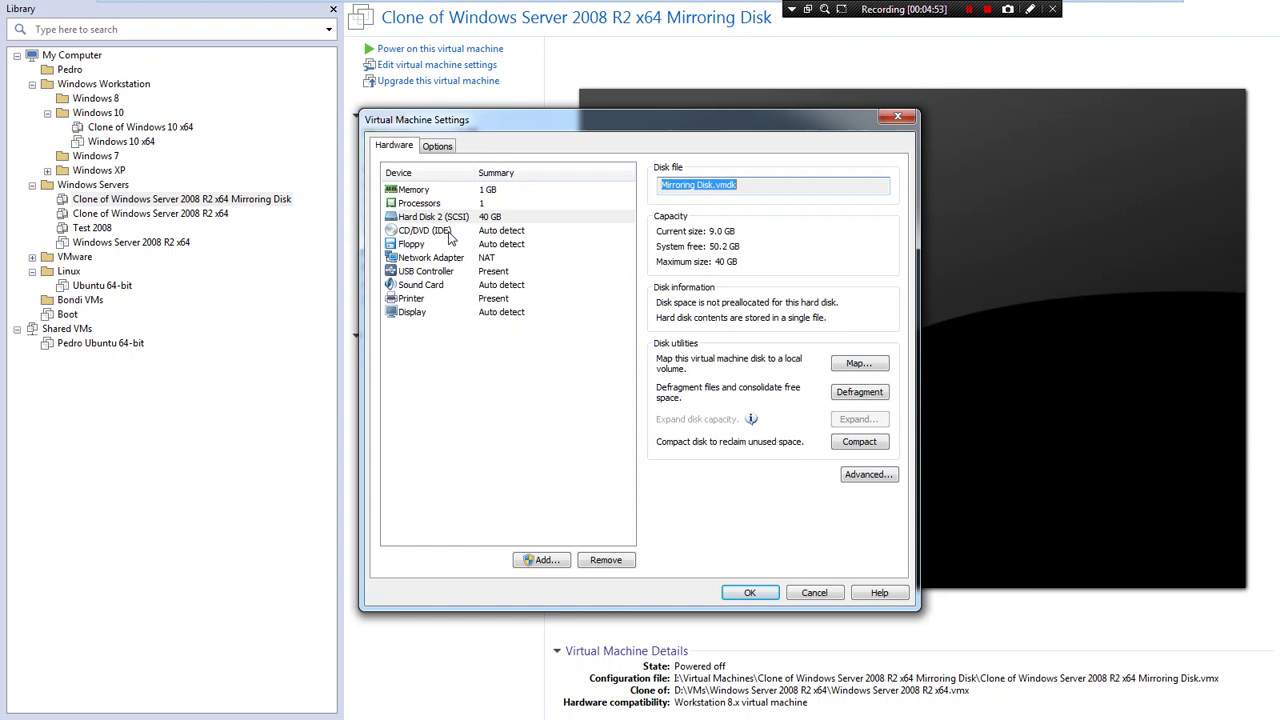
click(748, 595)
Step: Power on the clone, let the default entry fail with 0xc000000e, then boot secondary plex
click(412, 50)
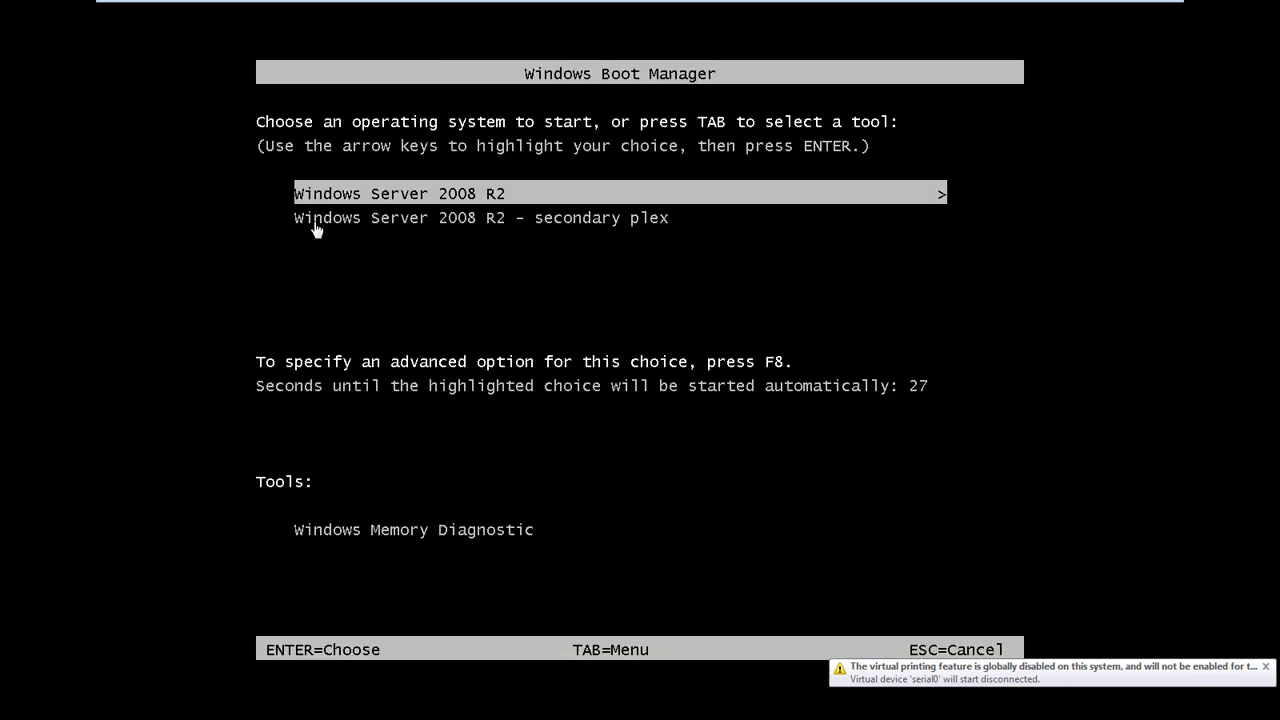
click(198, 237)
click(428, 267)
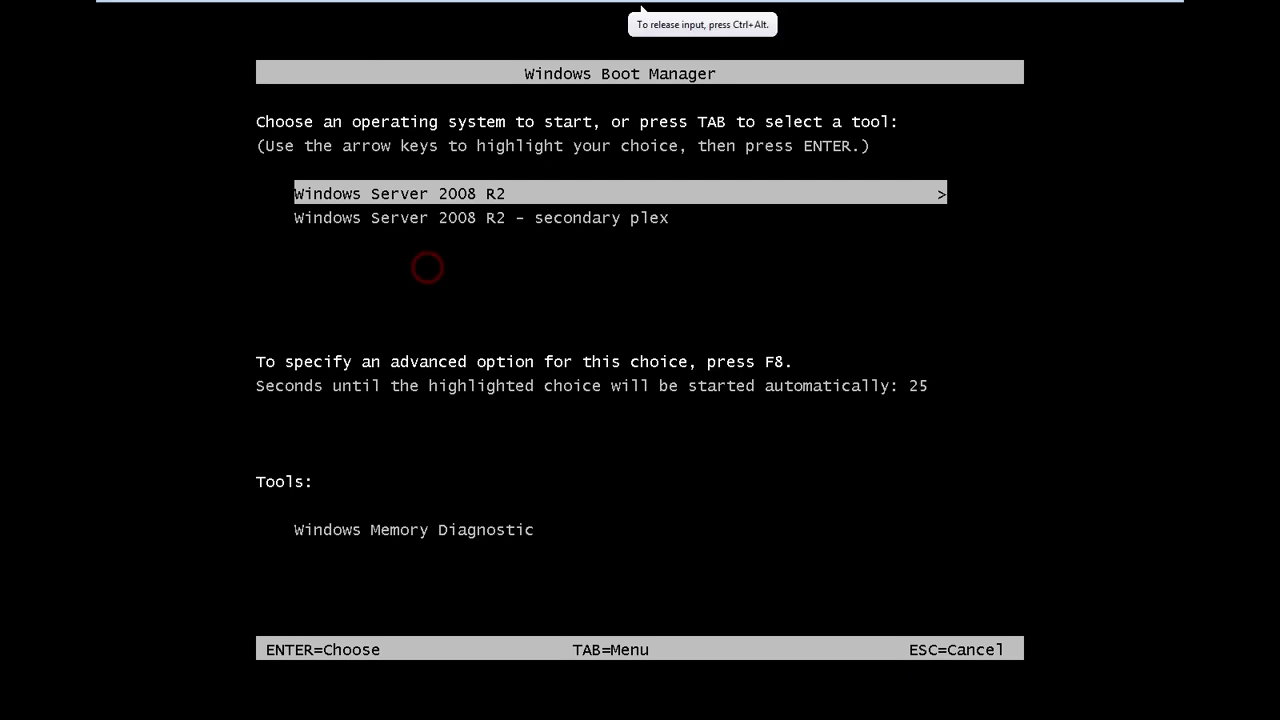
key(Return)
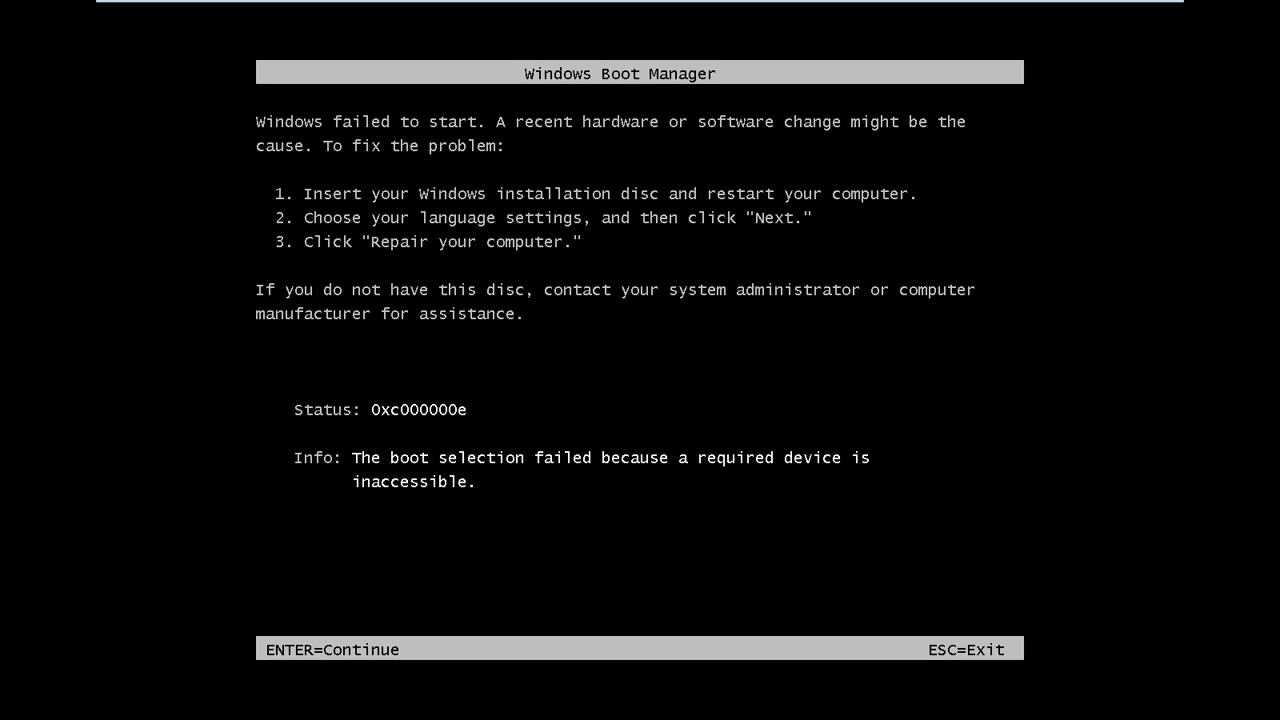
key(Return)
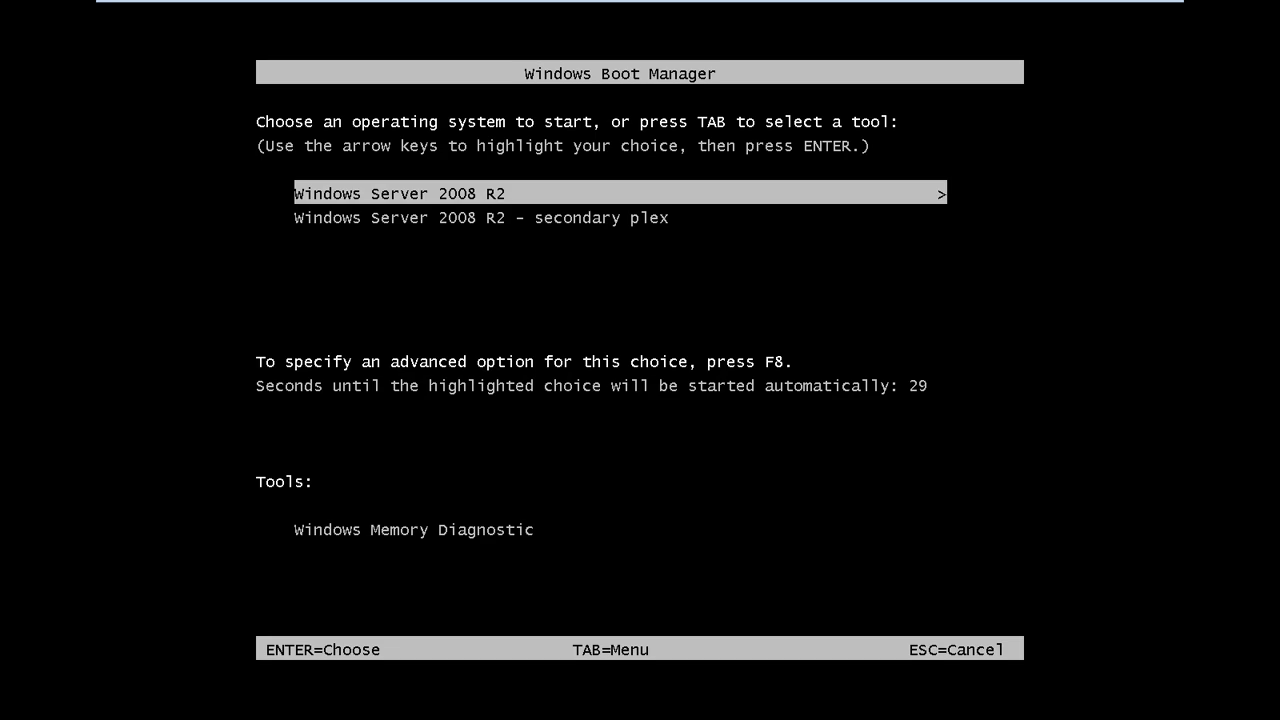
key(Down)
key(Return)
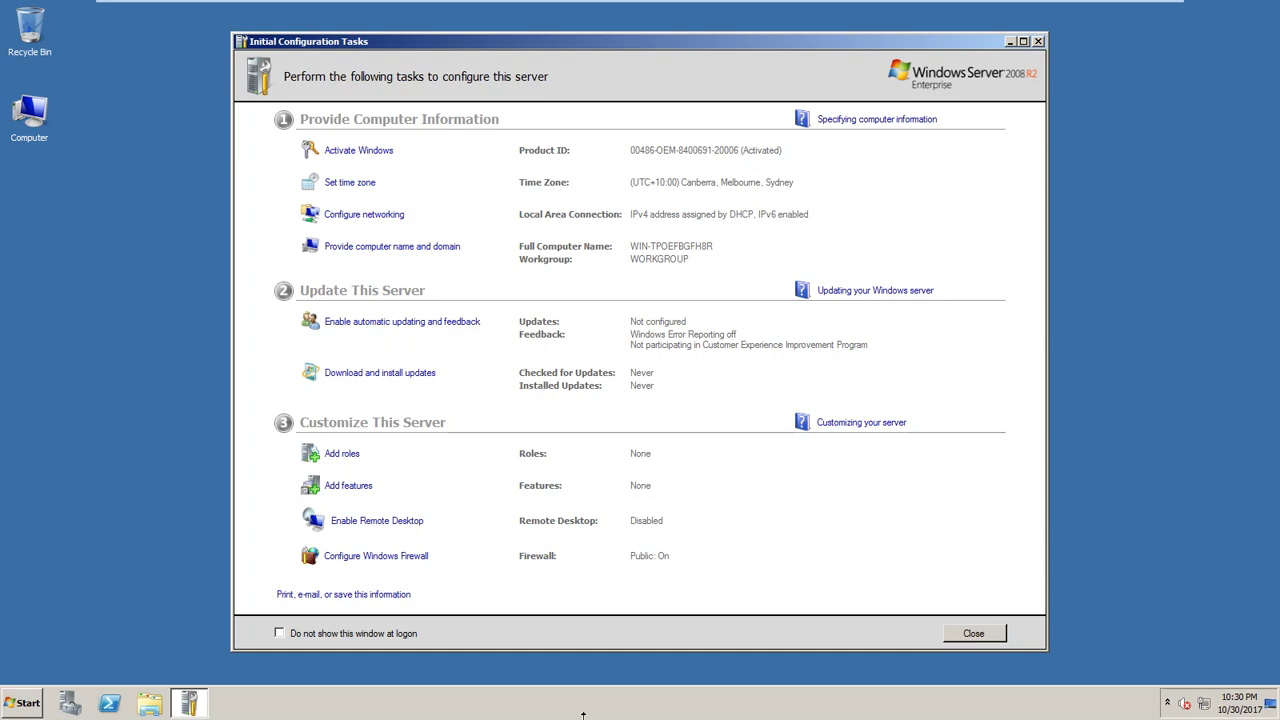
Step: Open Computer Management from Computer in the guest's Start menu
click(20, 707)
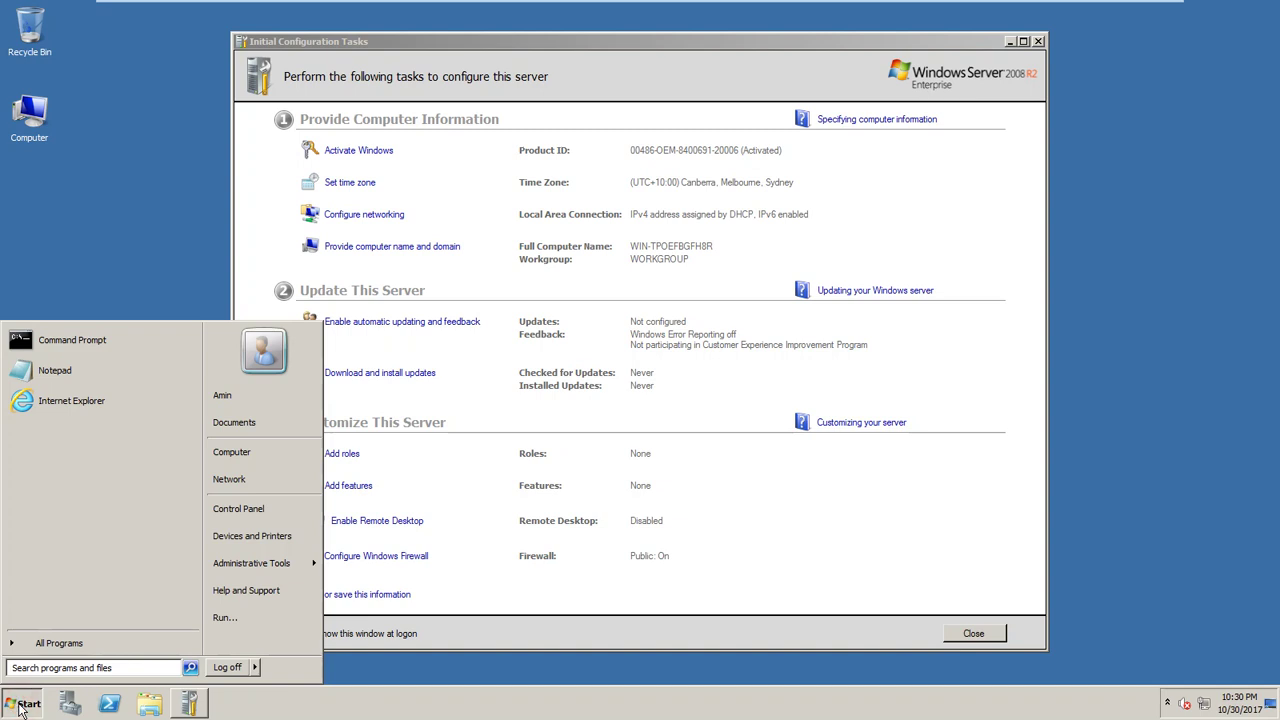
right_click(255, 456)
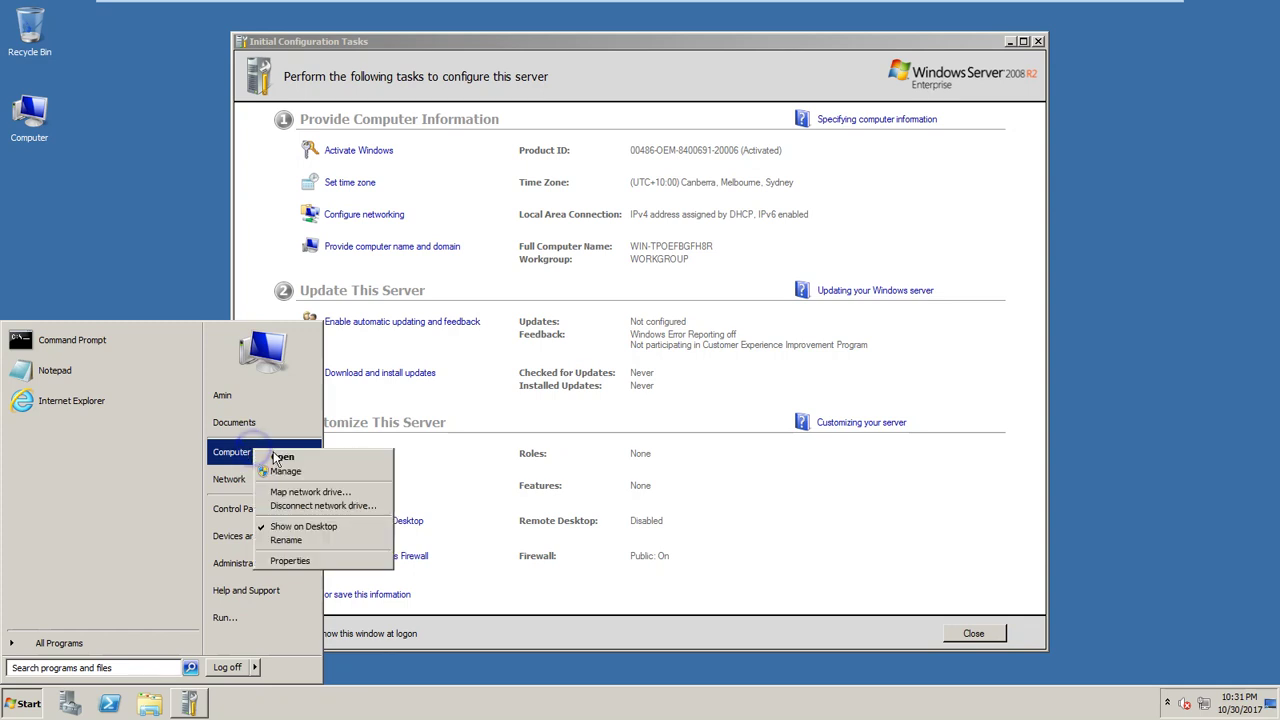
click(287, 472)
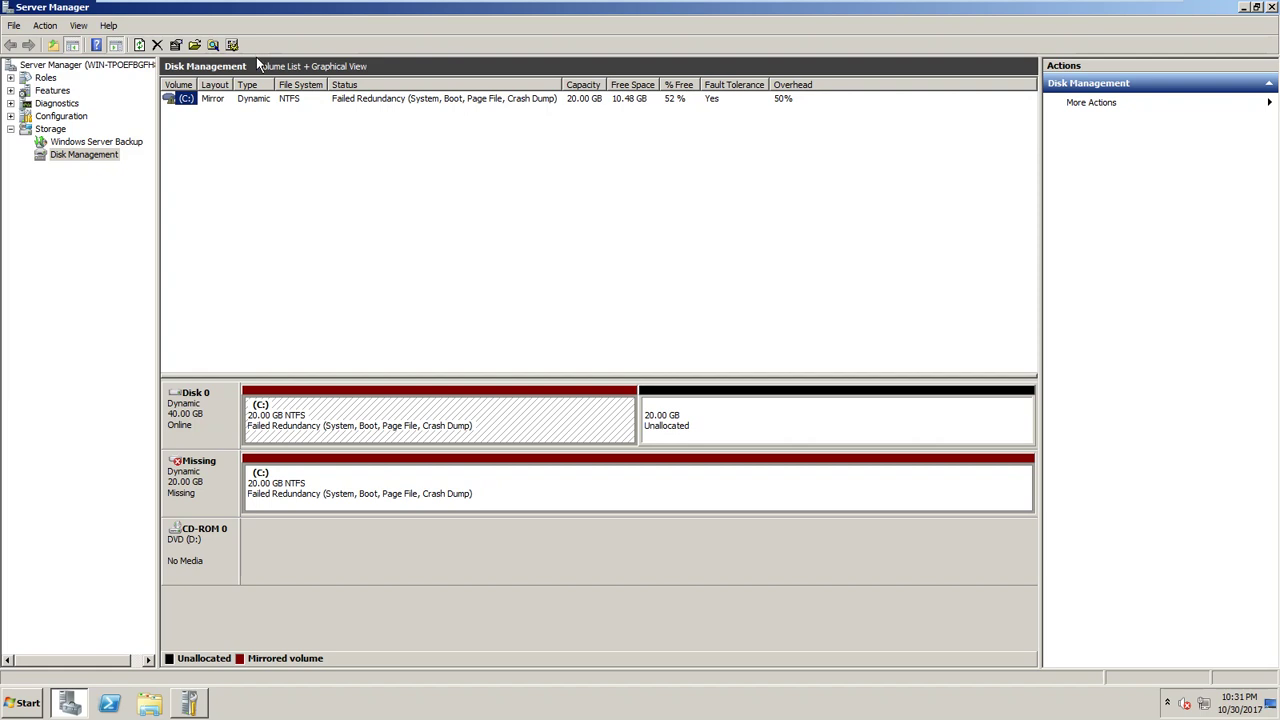
Step: Widen the Layout and Type columns and explore C: from Disk 0
drag(235, 85, 374, 85)
click(212, 98)
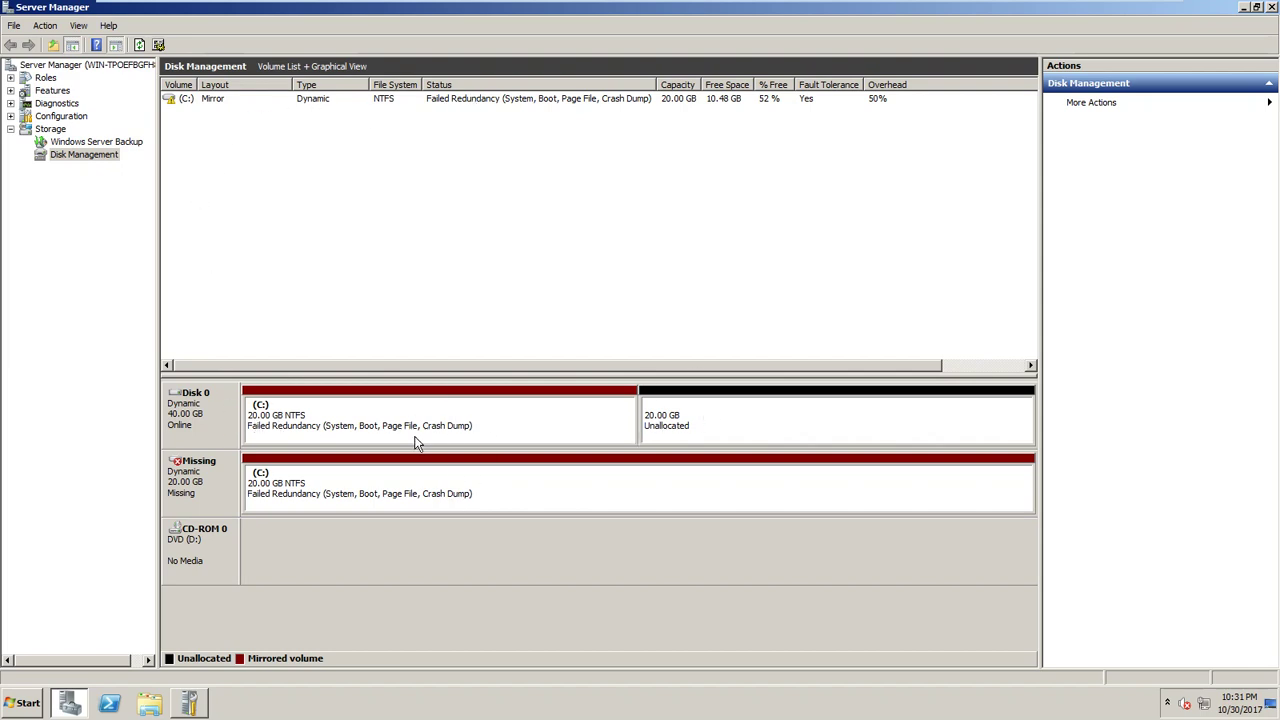
right_click(367, 406)
click(423, 428)
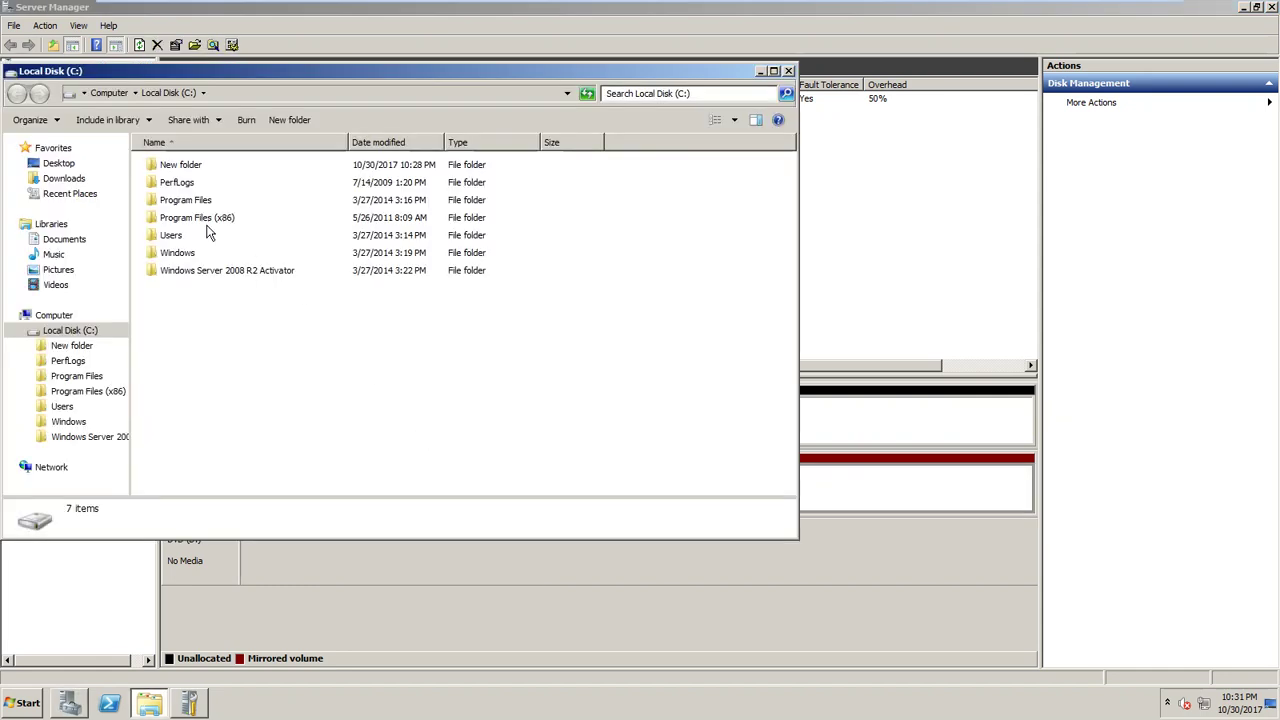